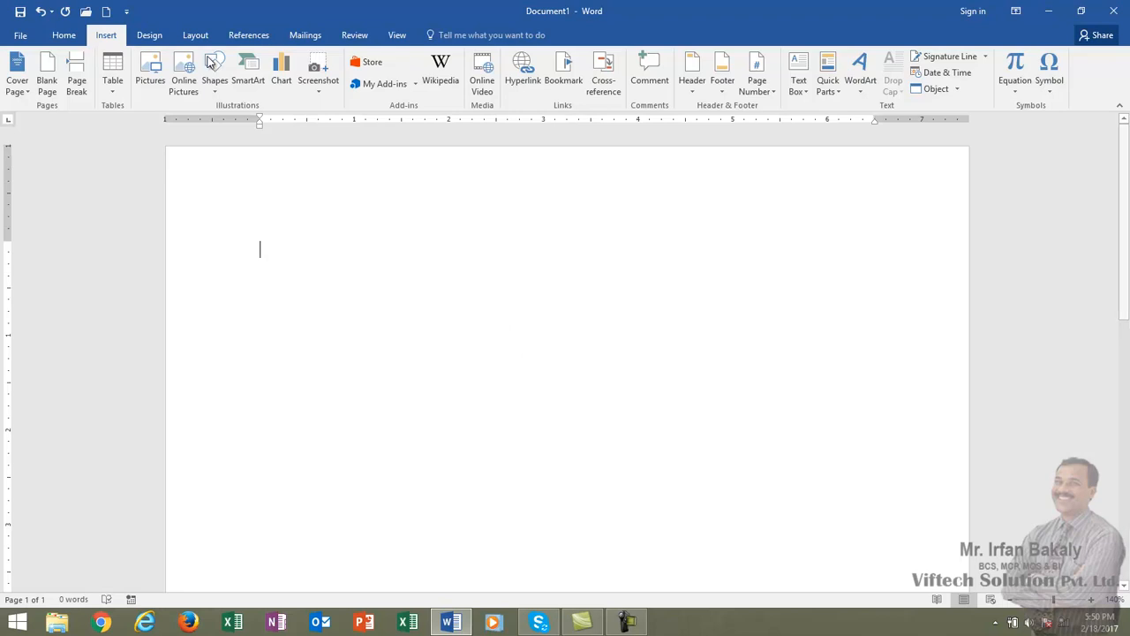
Step: Insert a Clustered Column chart into the blank document
left_click(281, 70)
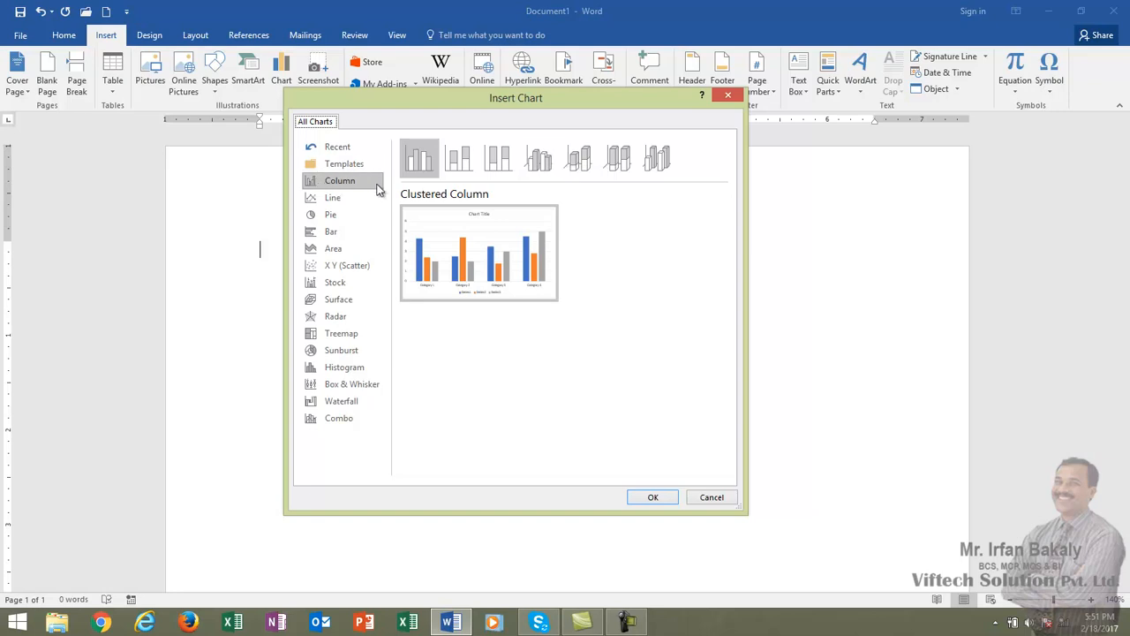
left_click(653, 498)
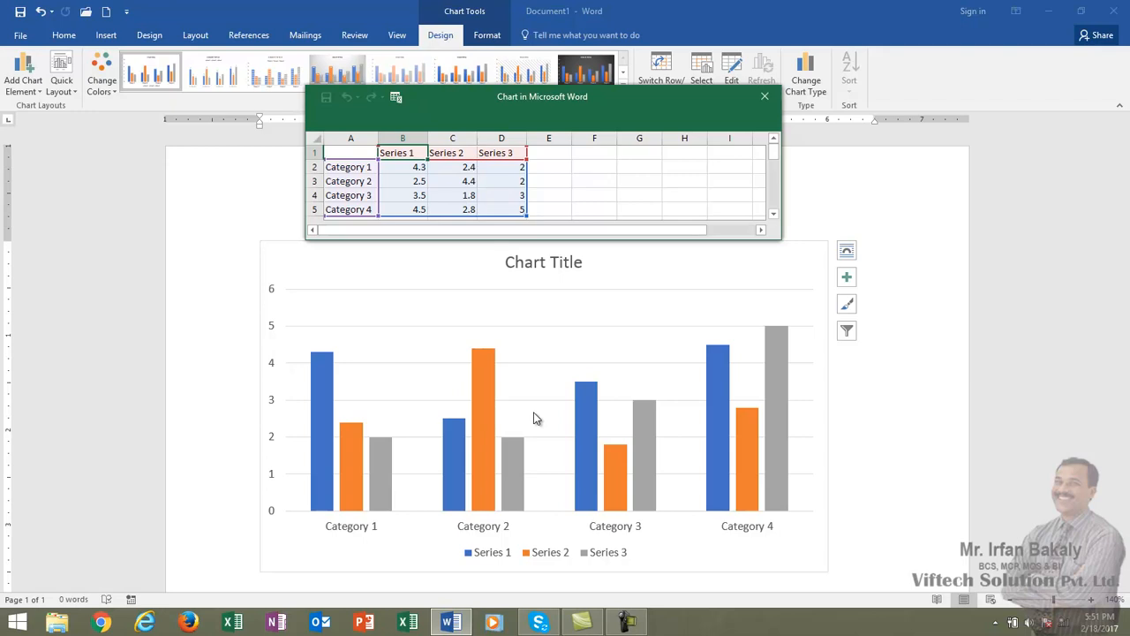
Step: Rename the first two data series in the chart's datasheet as East and West
left_click(398, 151)
type("East")
key("Tab")
type("Ea")
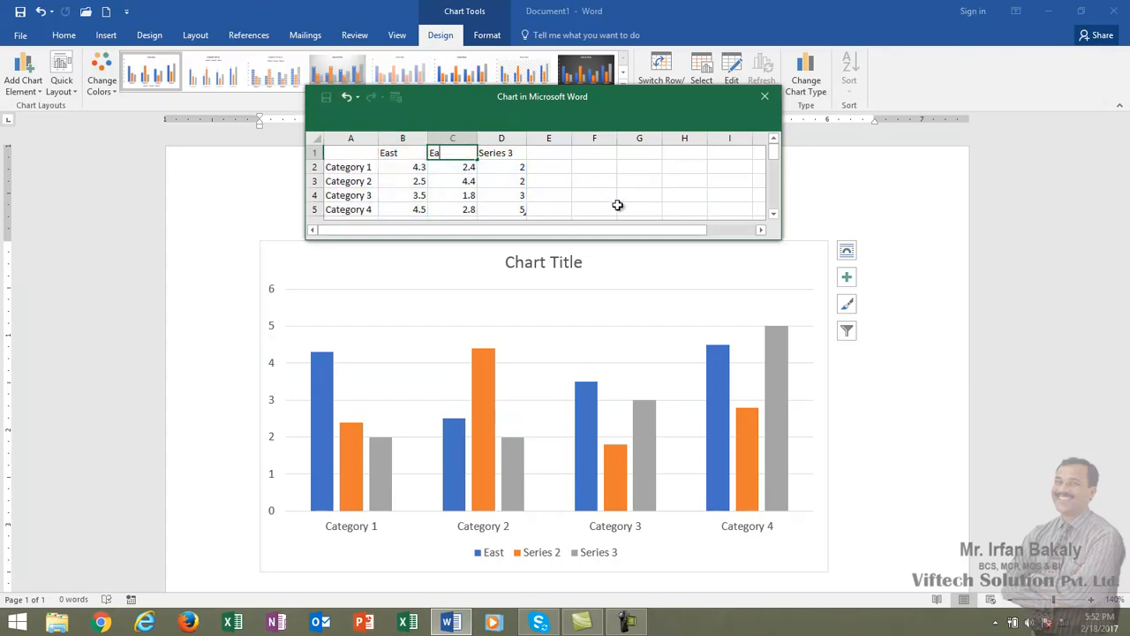
key("BackSpace")
key("BackSpace")
type("West")
key("Return")
left_click(590, 171)
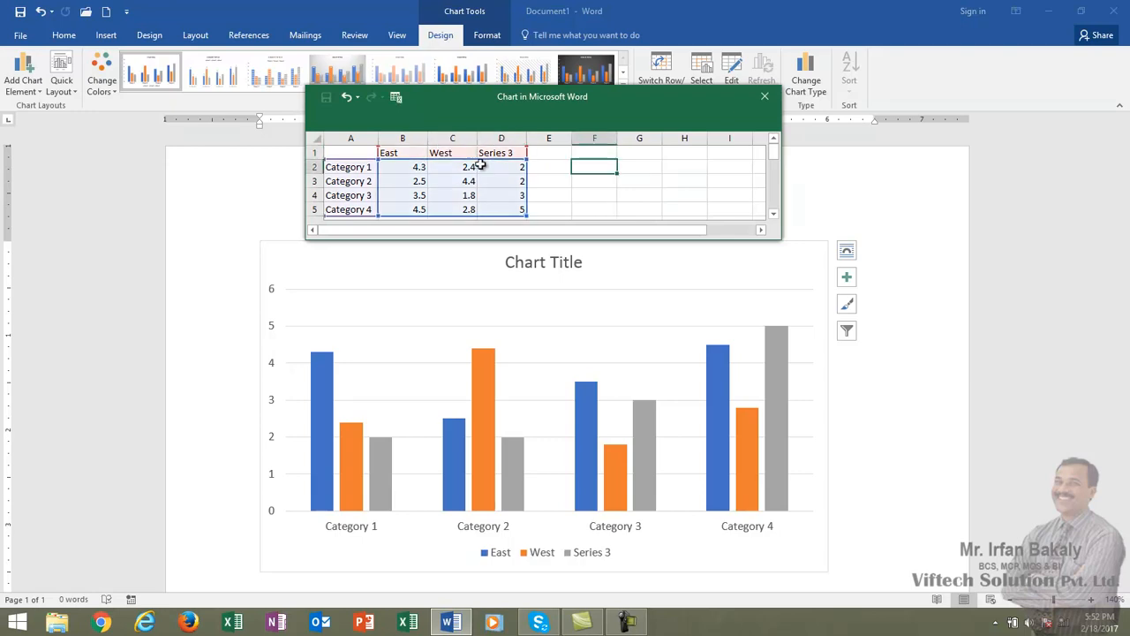
Step: Delete the Series 3 column from the chart's datasheet
left_click(499, 138)
right_click(499, 142)
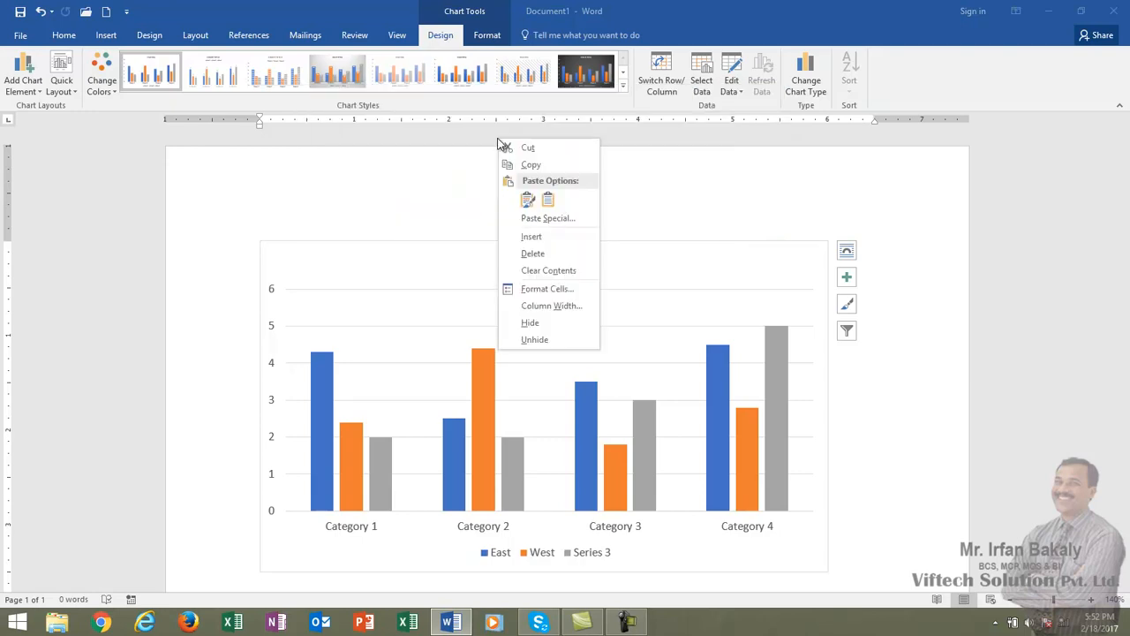
left_click(533, 253)
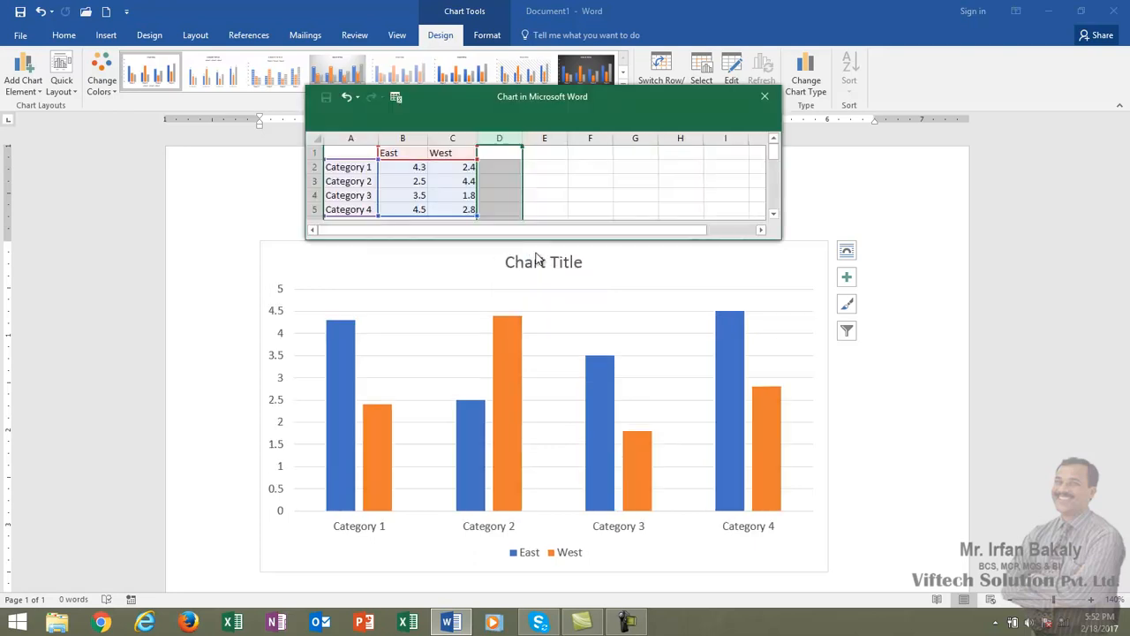
left_click(500, 172)
Step: Rename the four categories in the datasheet as Jan, Feb, Mar and April
left_click(331, 168)
type("Jan")
key("Return")
type("Feb")
key("Return")
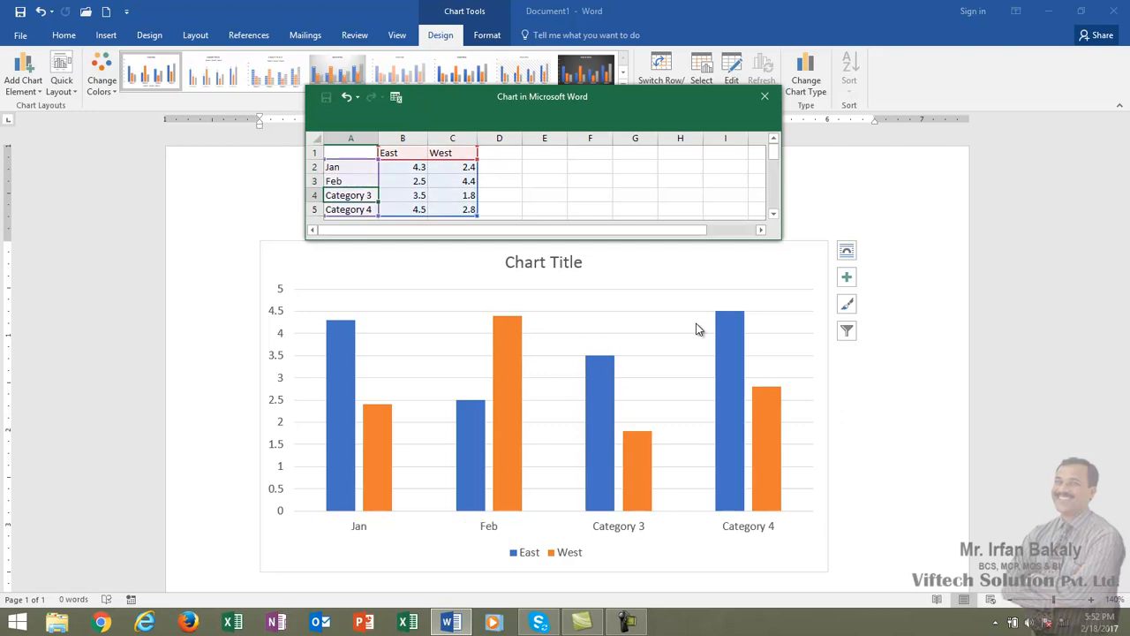
type("Mar")
key("Return")
type("April")
key("Return")
Step: Add the categories May and June below April in the datasheet, dismissing any formula reference warning
type("Ap")
key("BackSpace")
key("BackSpace")
key("BackSpace")
type("May")
key("Return")
key("Return")
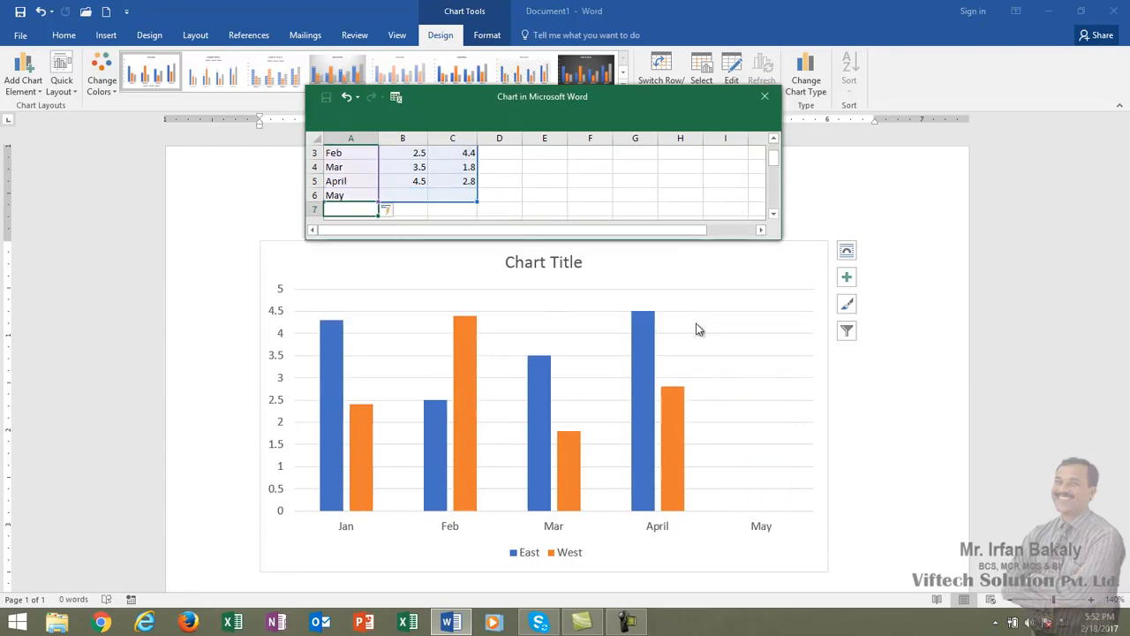
type("June")
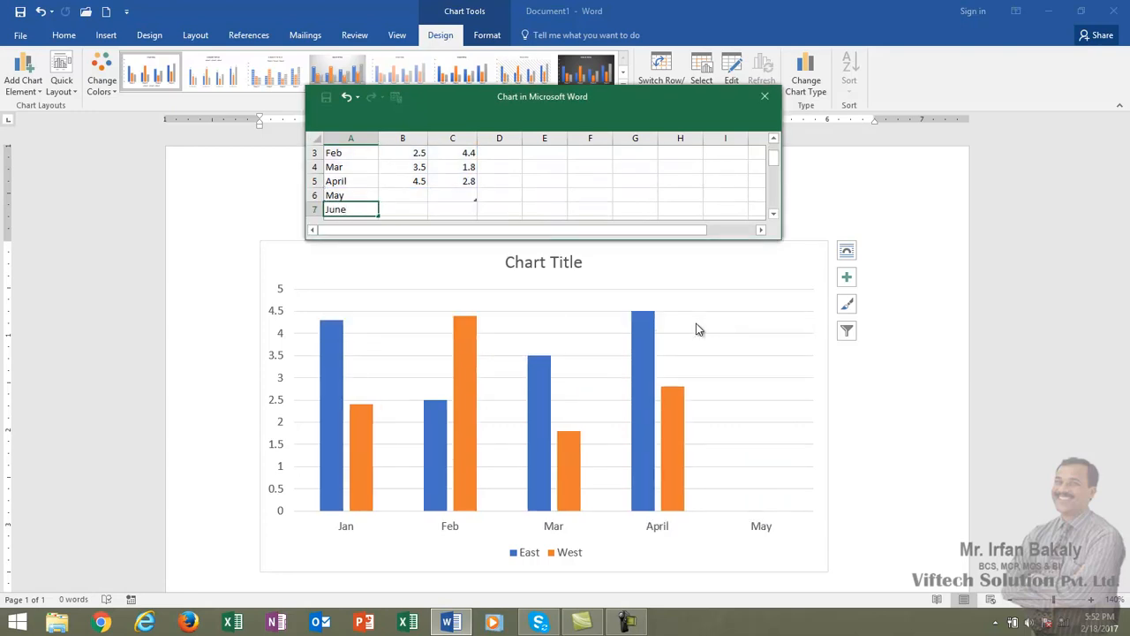
key("Return")
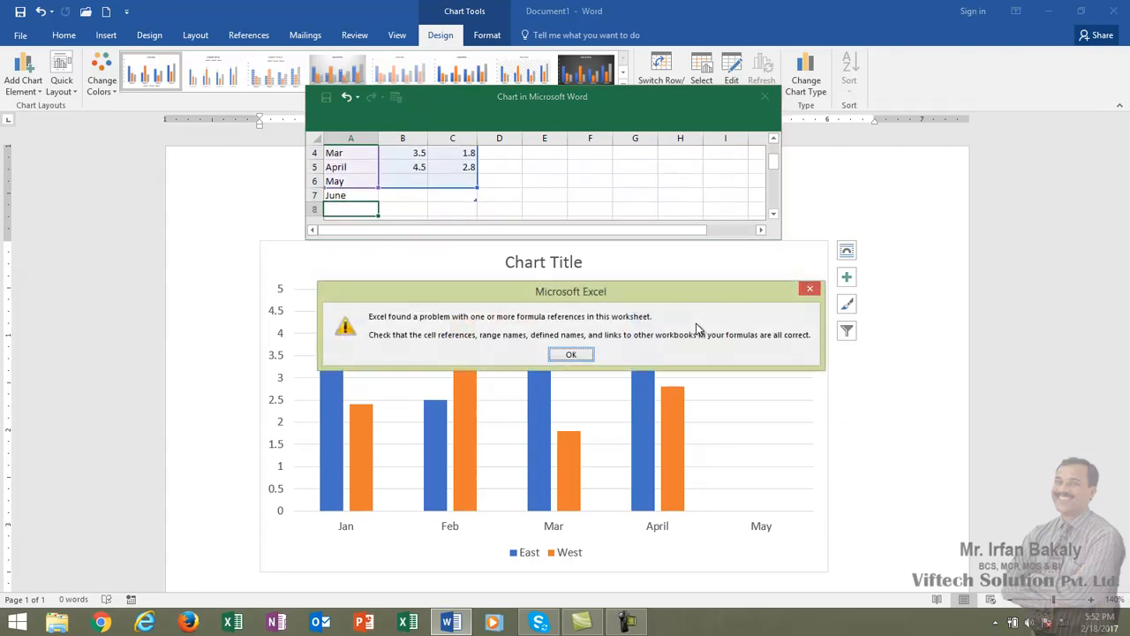
left_click(570, 355)
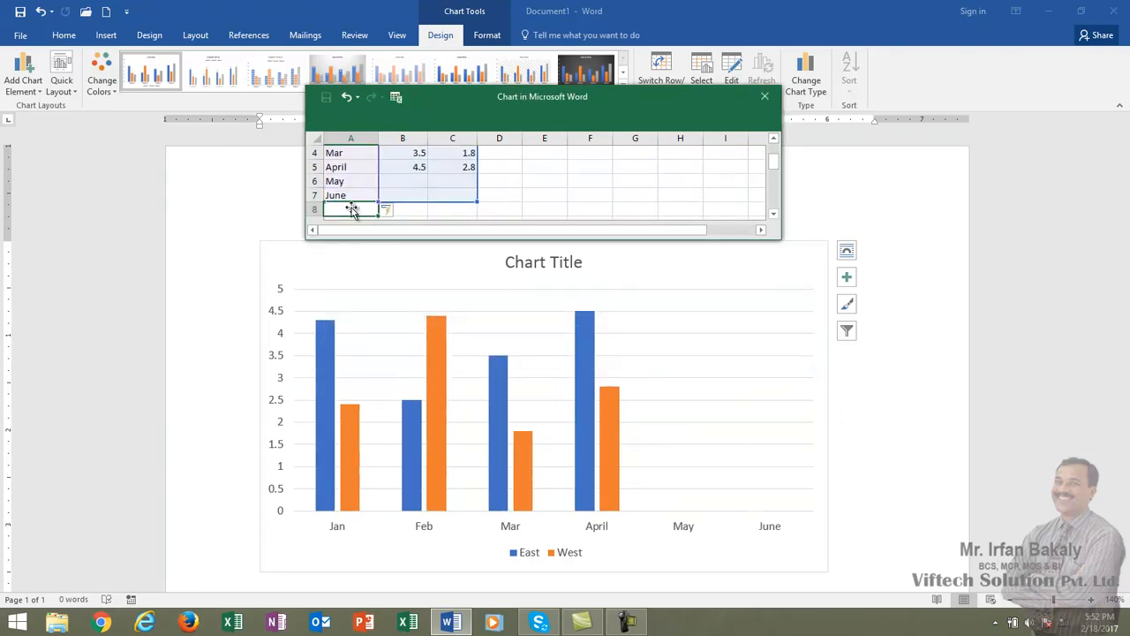
Step: Enlarge the datasheet window and enter the East values for Jan to June as 65, 25, 2, 42, 36 and 25
scroll(363, 192, "up", 3)
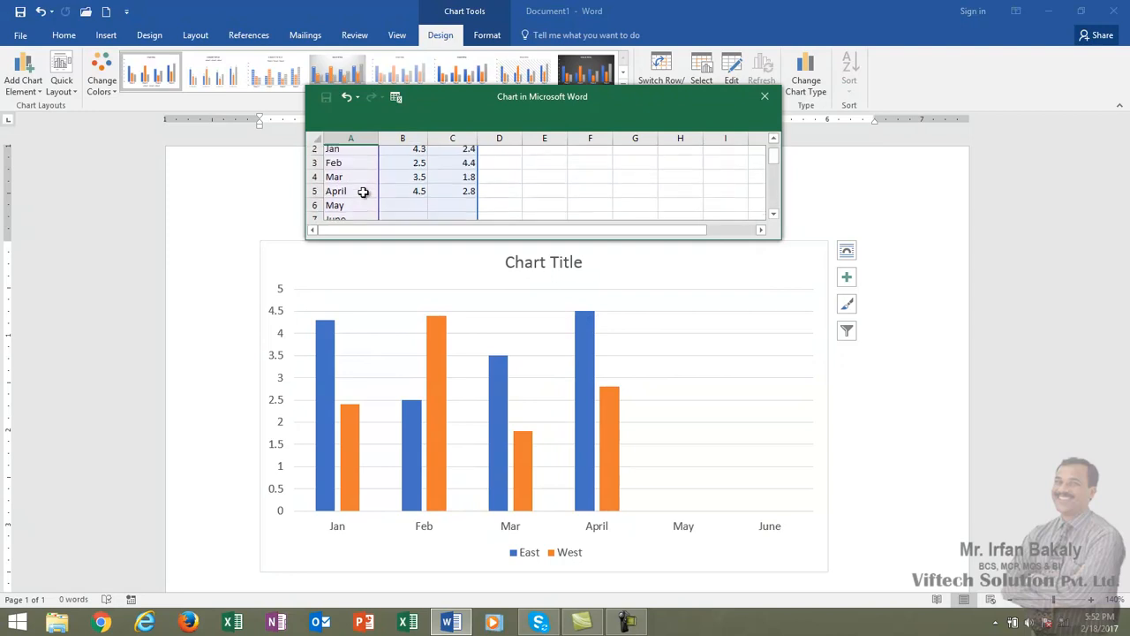
left_click_drag(780, 239, 863, 345)
left_click(412, 168)
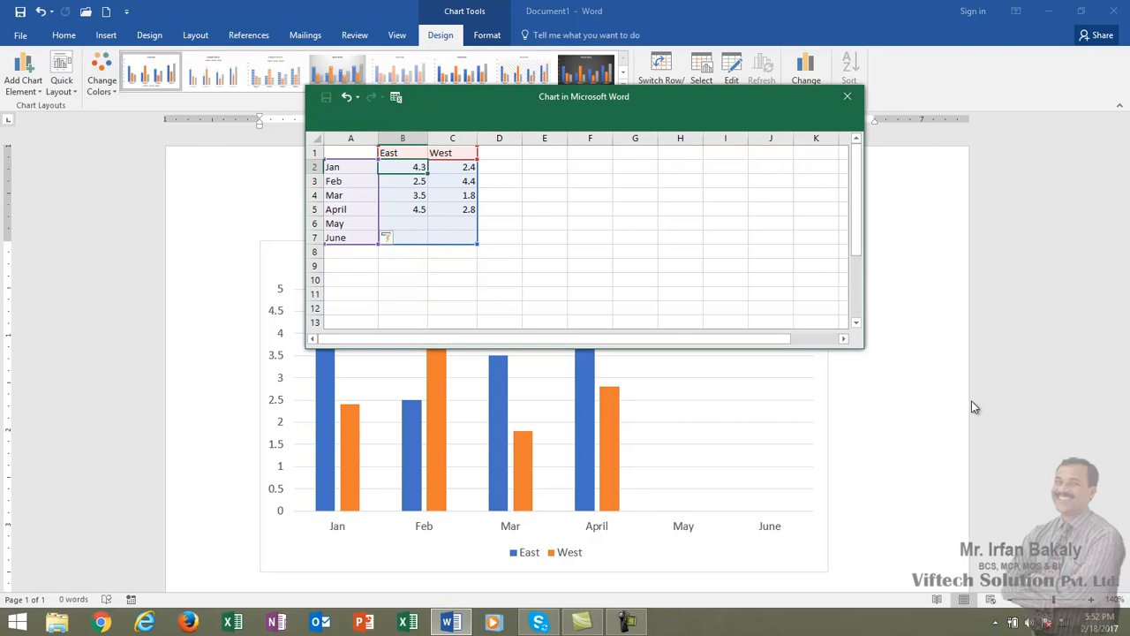
type("65")
key("Return")
type("25")
key("Return")
type("2")
key("Return")
type("42")
key("Return")
type("36")
key("Return")
type("250")
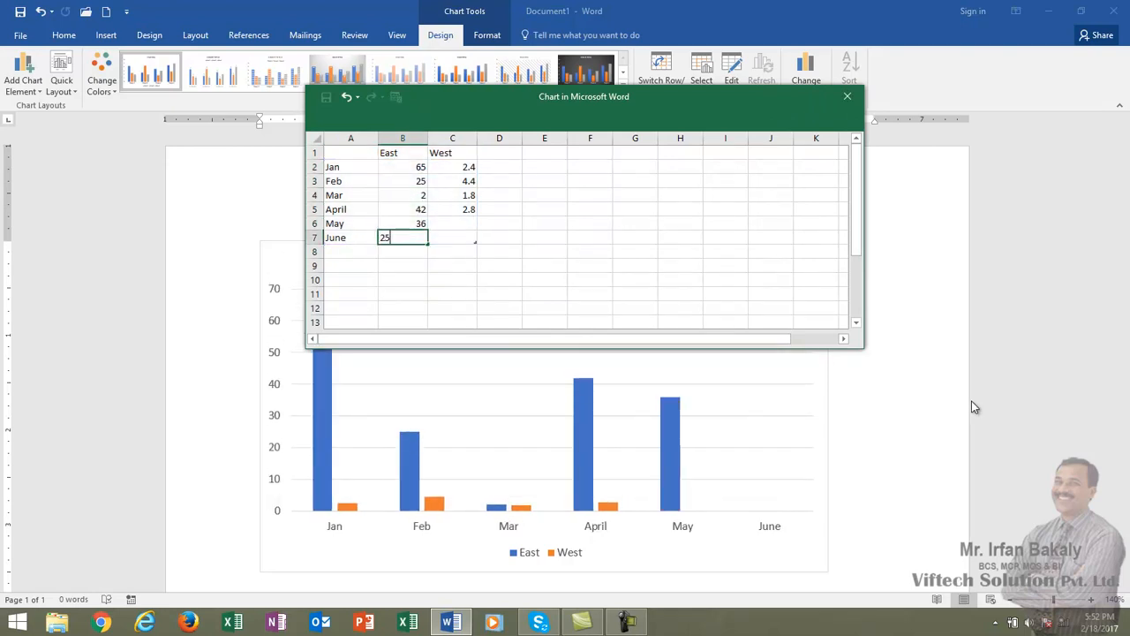
key("BackSpace")
Step: Enter the West values for Jan to June as 45, 85, 75, 24, 65 and 35
key("Tab")
key("Up")
key("Up")
key("Up")
key("Up")
key("Up")
type("45")
key("Return")
type("85")
key("Return")
type("75")
key("Return")
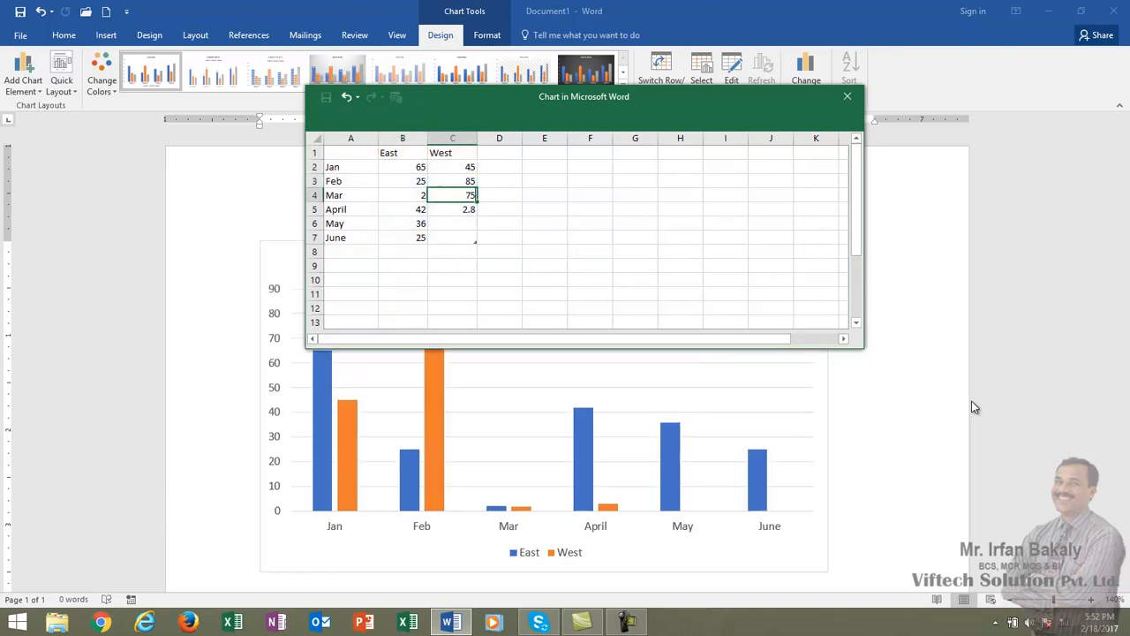
type("24")
key("Return")
type("65")
key("Return")
type("35")
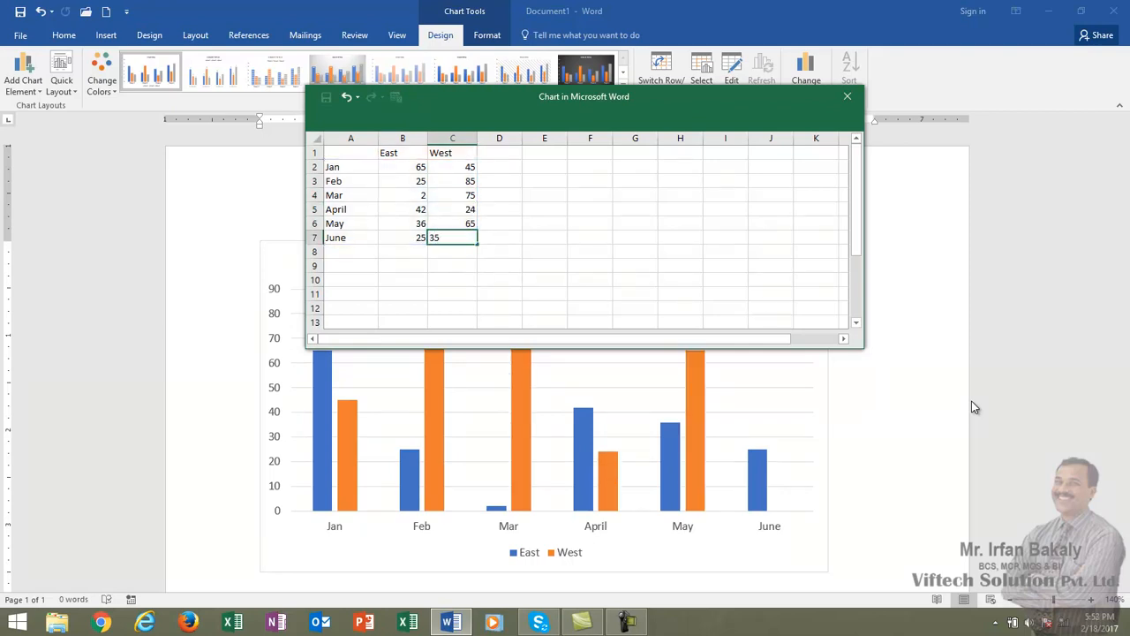
key("Up")
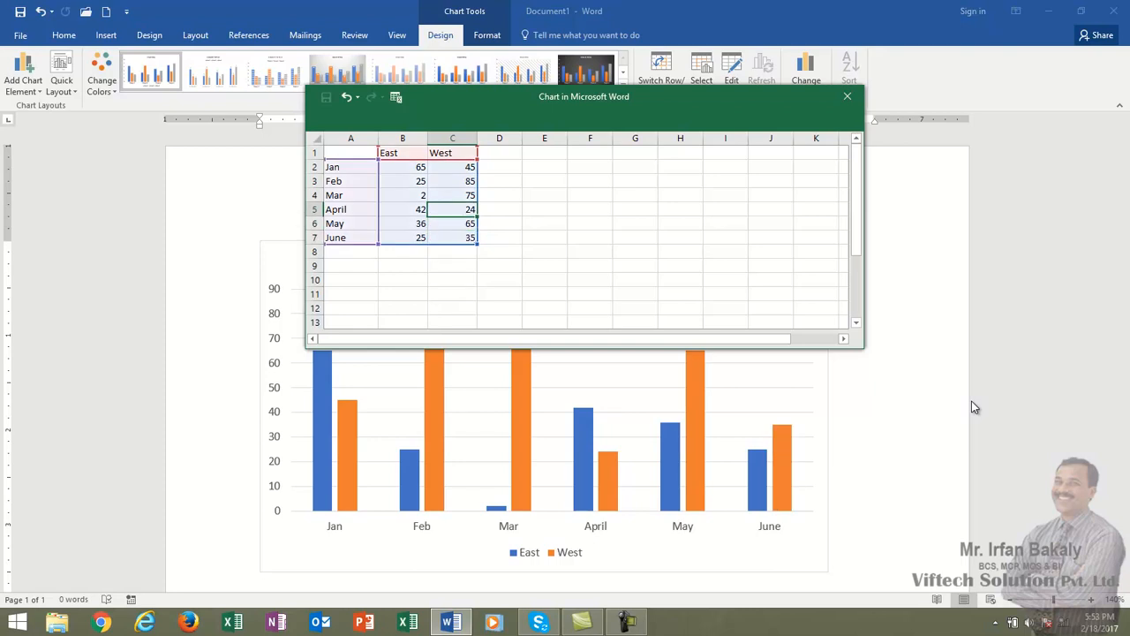
Step: Set the East value for Mar to 25
key("Up")
key("Up")
key("Left")
type("25")
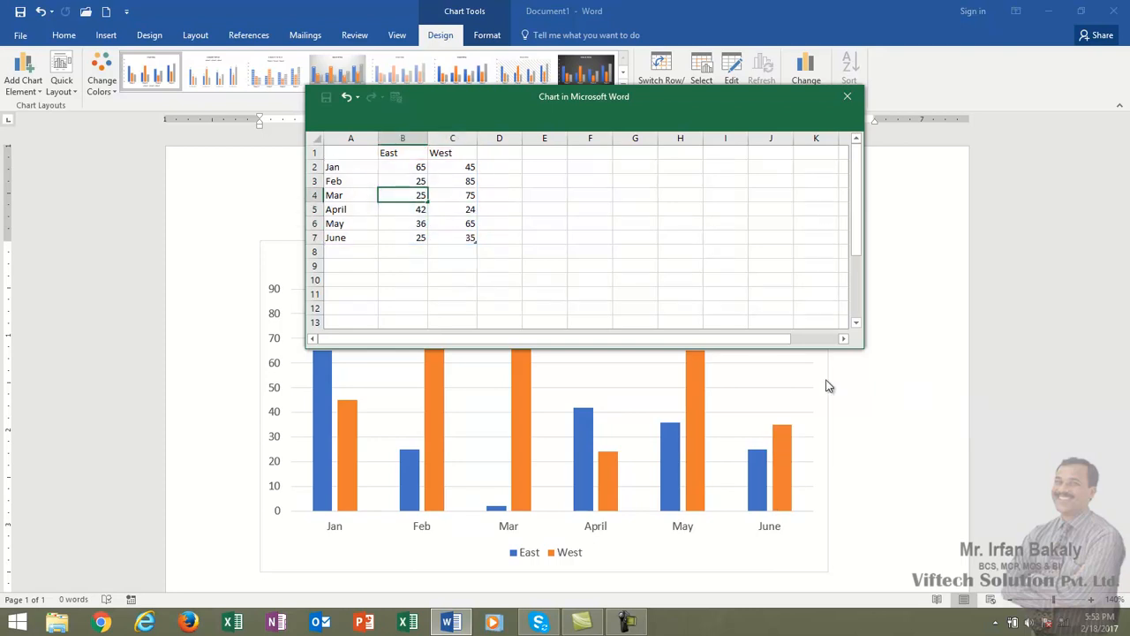
left_click(546, 222)
Step: View the chart beside its datasheet, open the data in the full Excel window, and close it to return to Word
left_click_drag(491, 108, 775, 98)
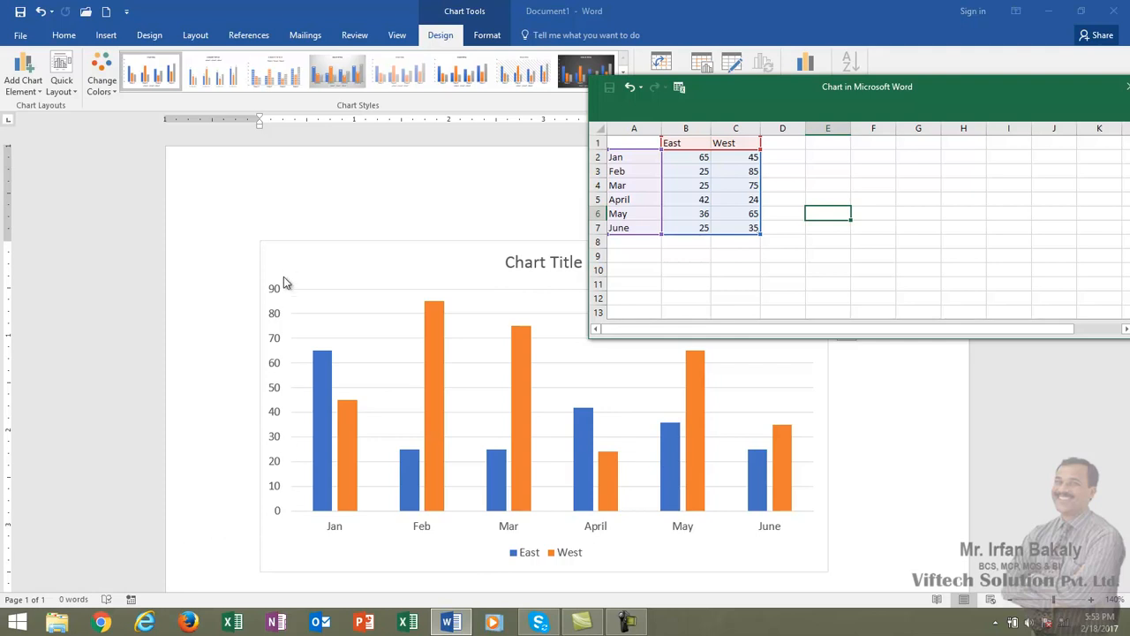
left_click_drag(902, 95, 576, 96)
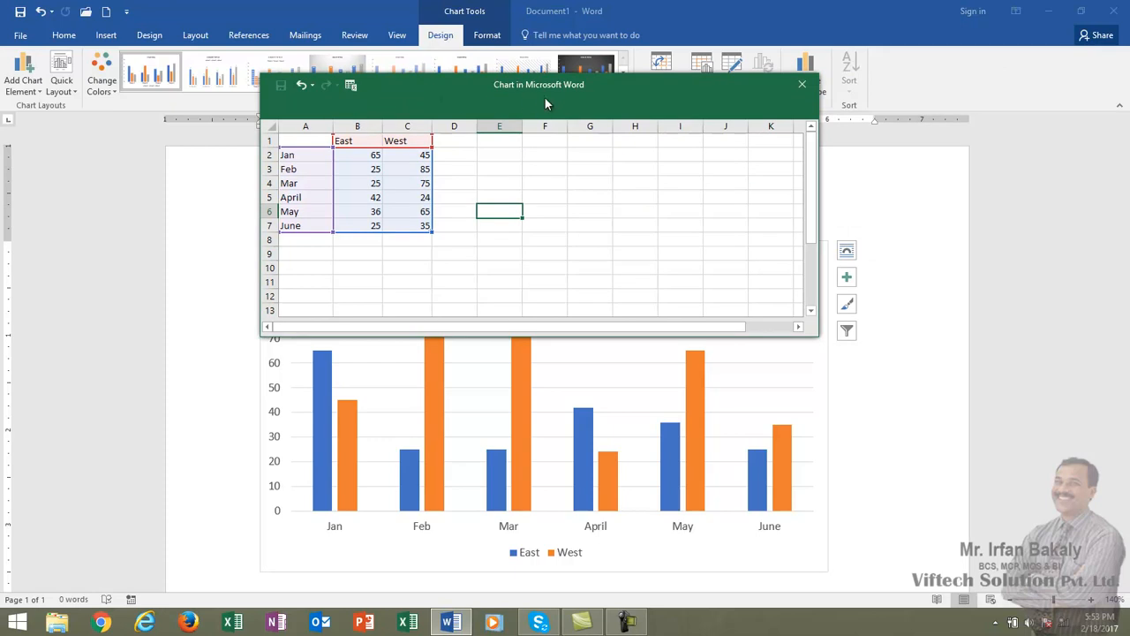
left_click(352, 88)
left_click(352, 88)
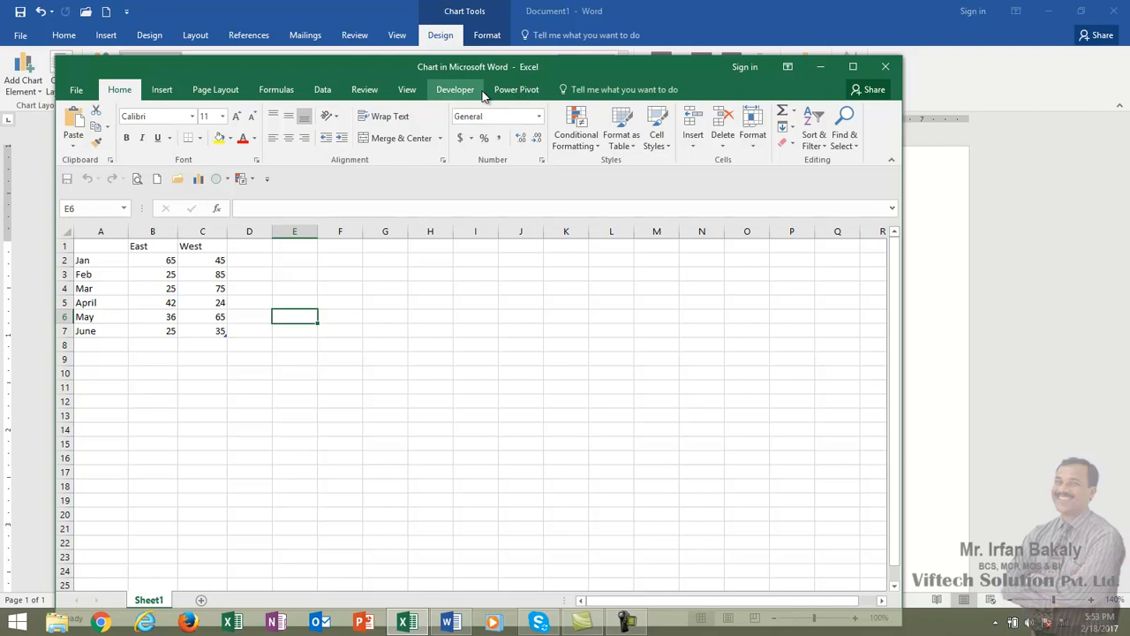
left_click(885, 68)
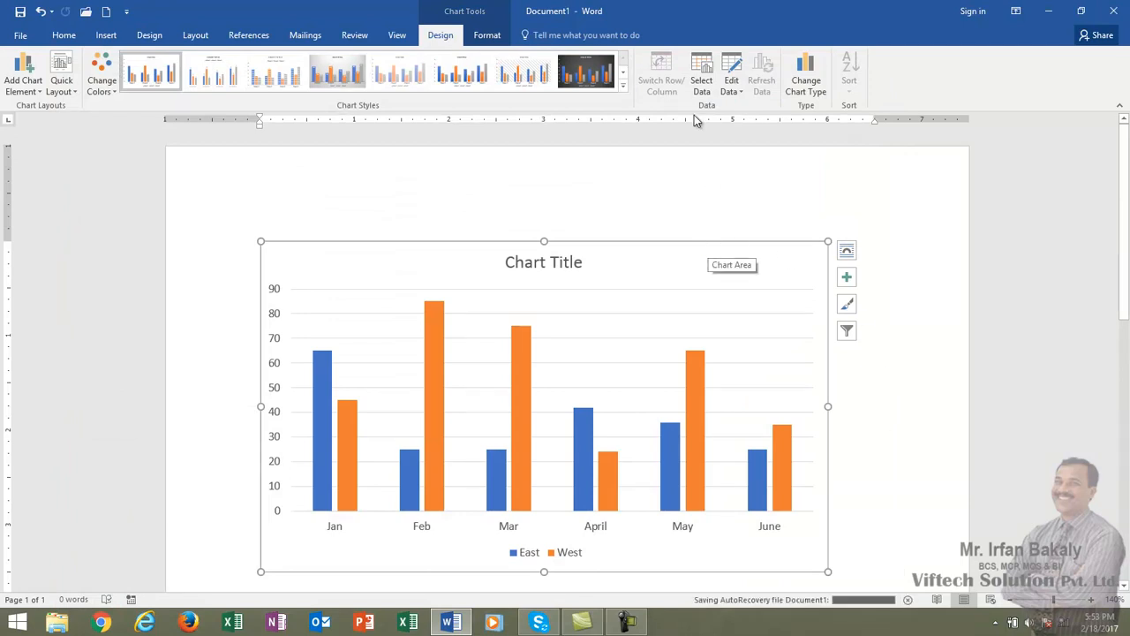
Step: Add data labels to the chart's columns at the Inside End position
left_click(491, 39)
left_click(440, 36)
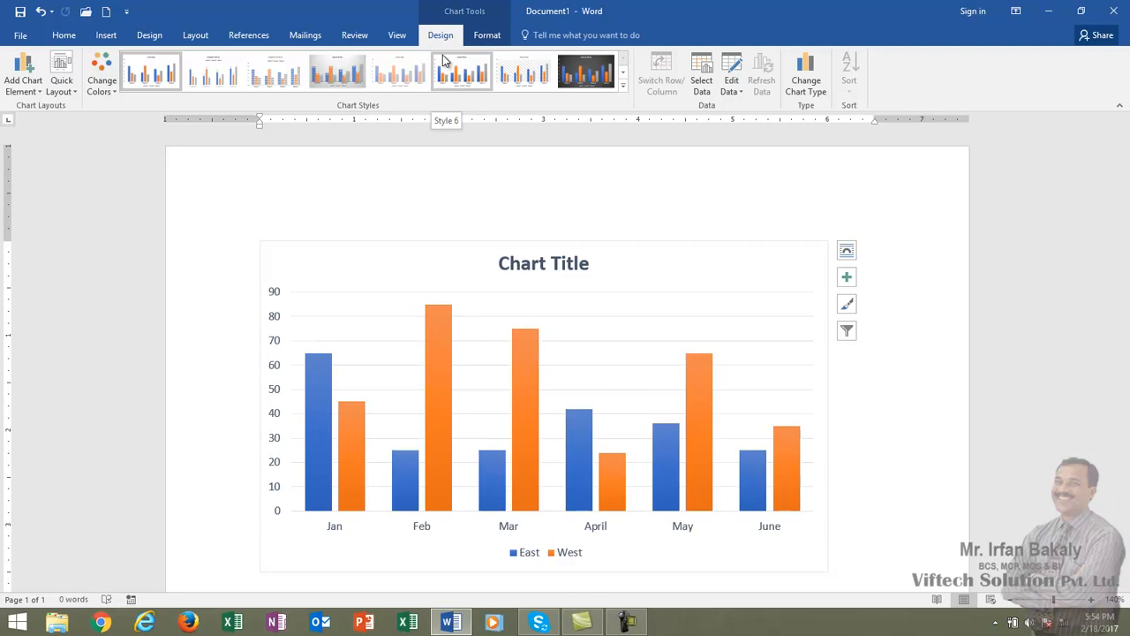
left_click(38, 94)
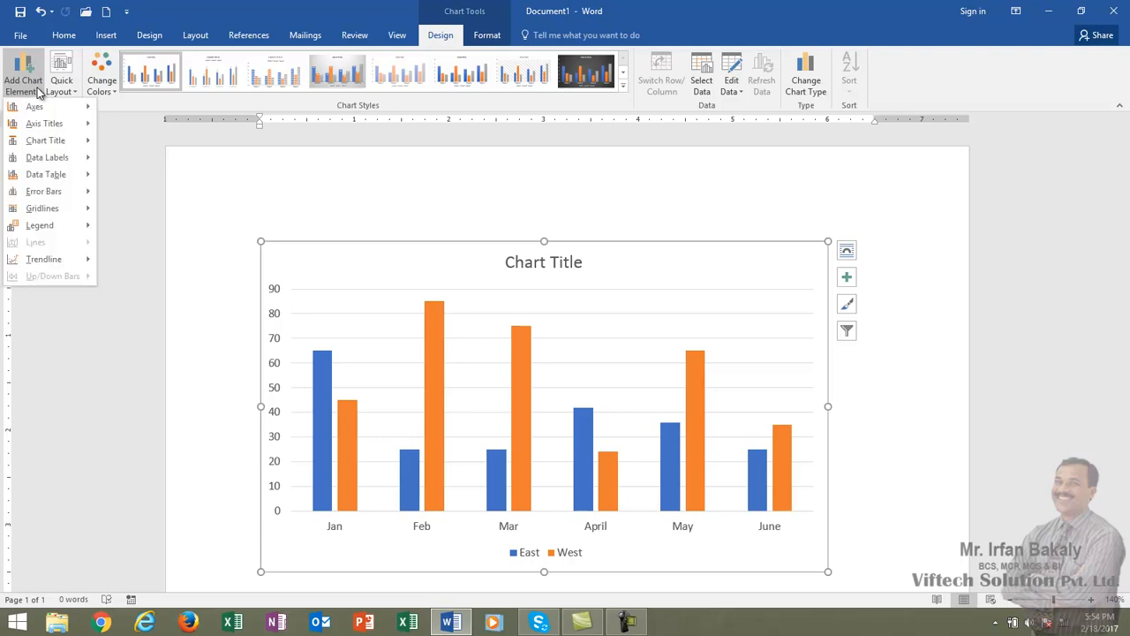
mouse_move(43, 162)
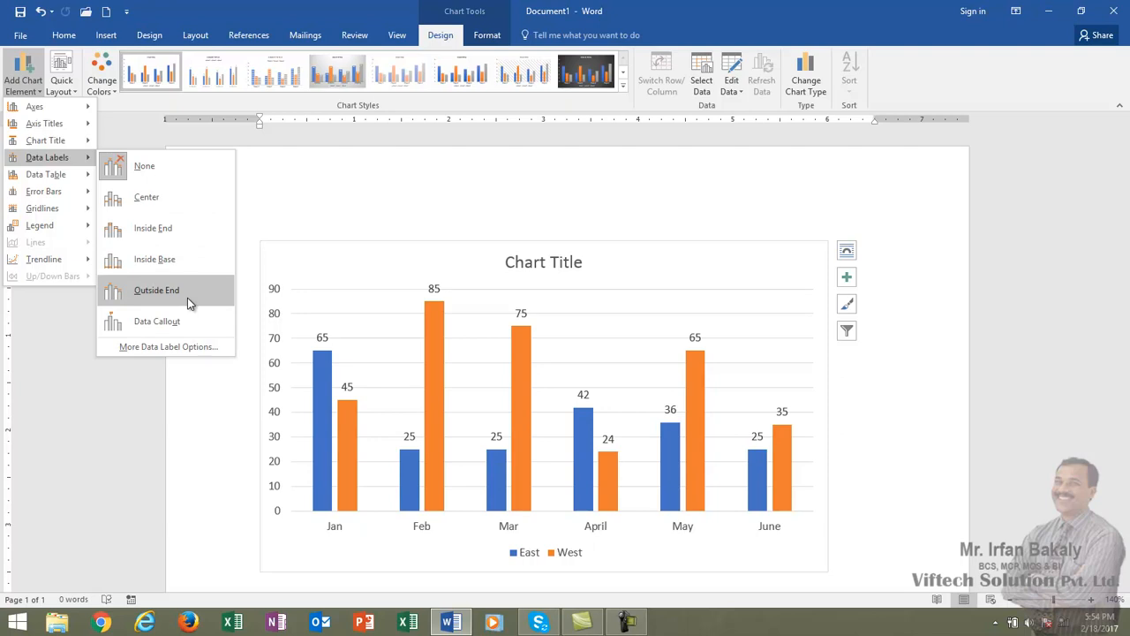
mouse_move(60, 182)
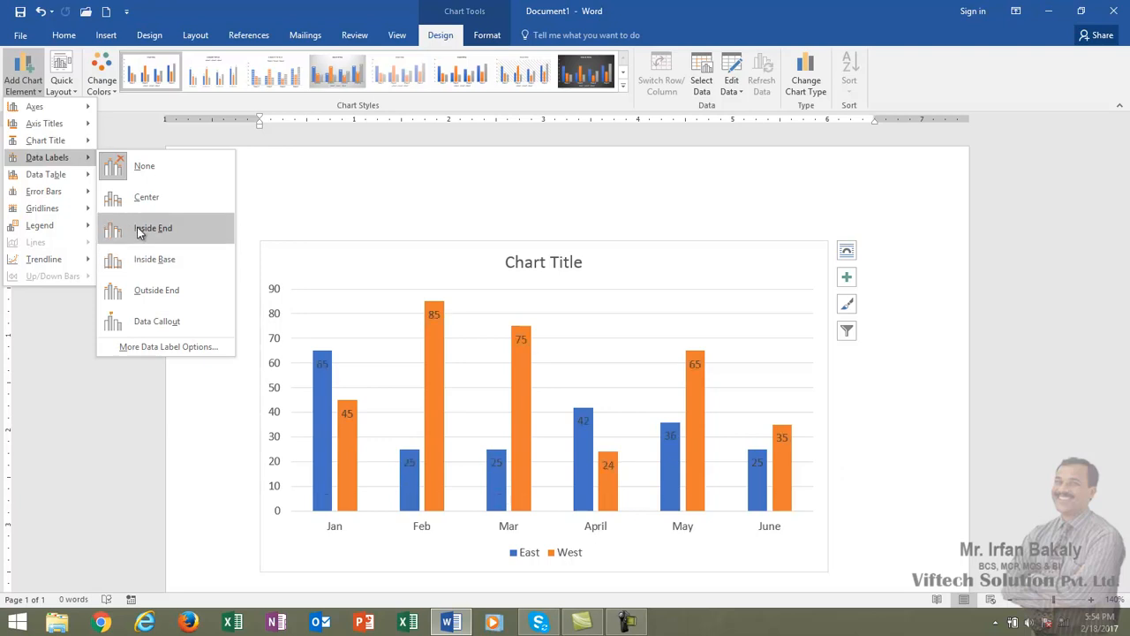
left_click(139, 231)
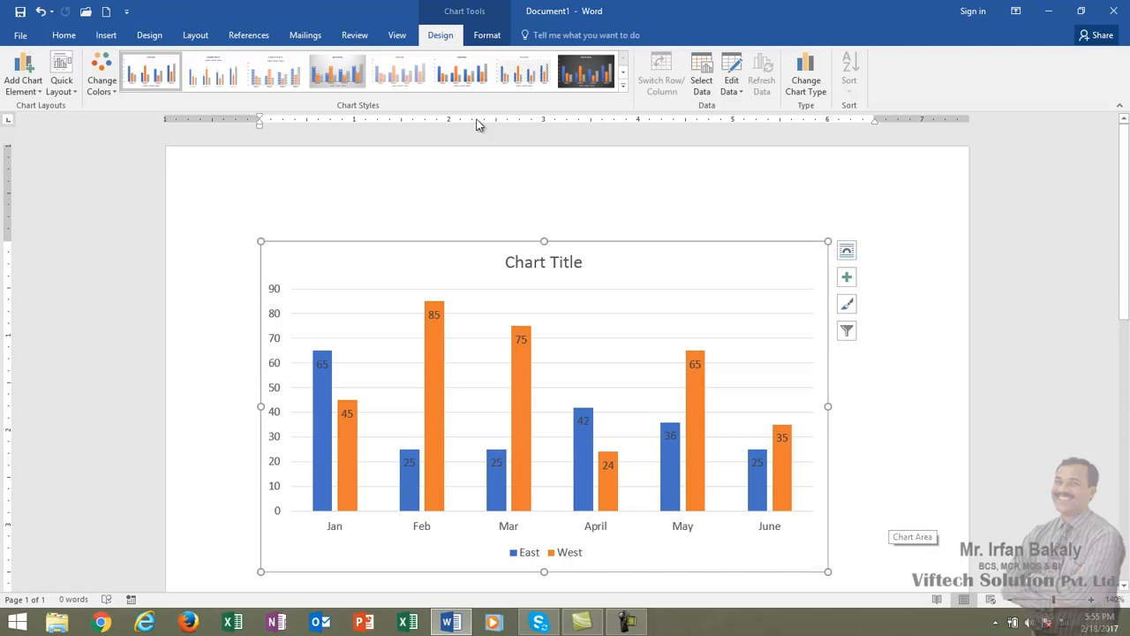
Step: Apply the quick layout with labels above touching columns, bottom legend and no title or gridlines, and recolour the chart with the dark blue monochromatic palette
left_click(63, 91)
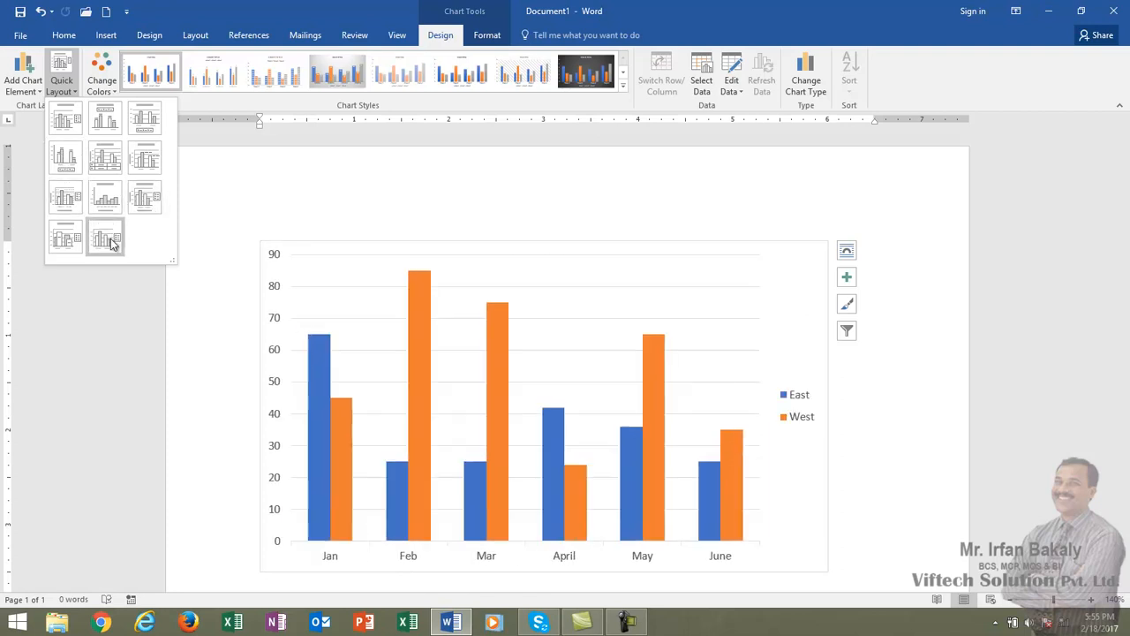
left_click(78, 155)
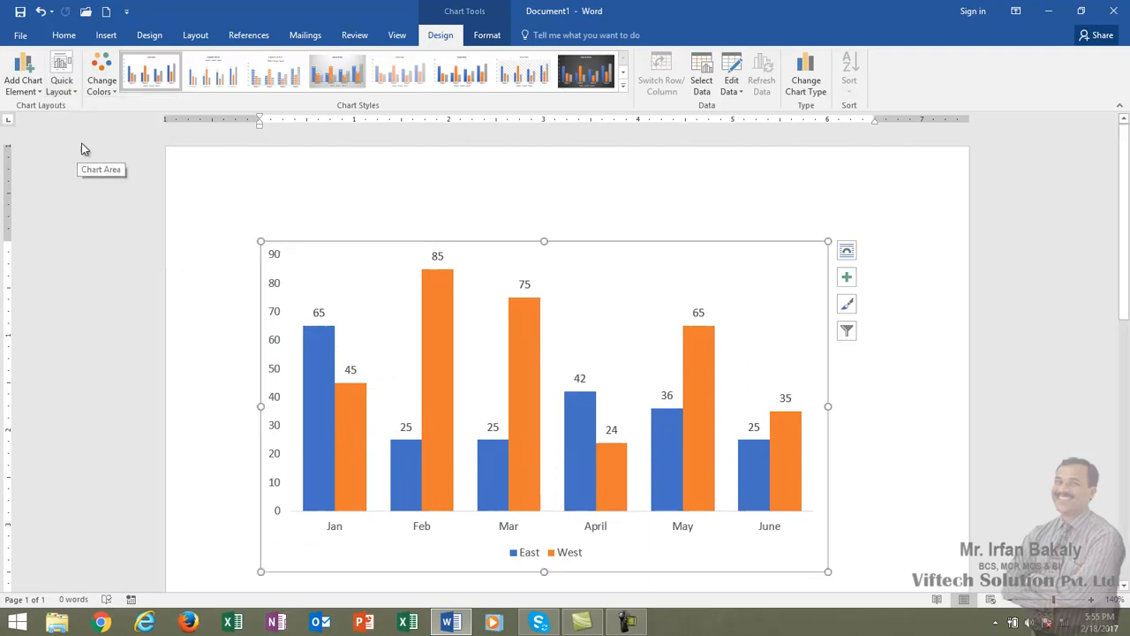
left_click(103, 83)
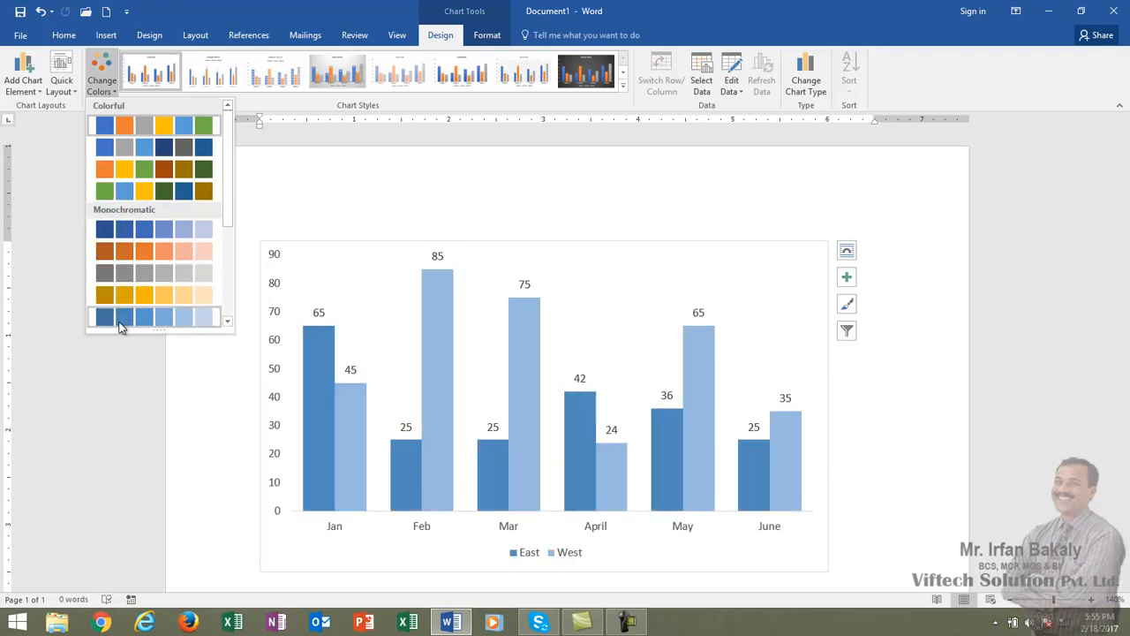
left_click(125, 241)
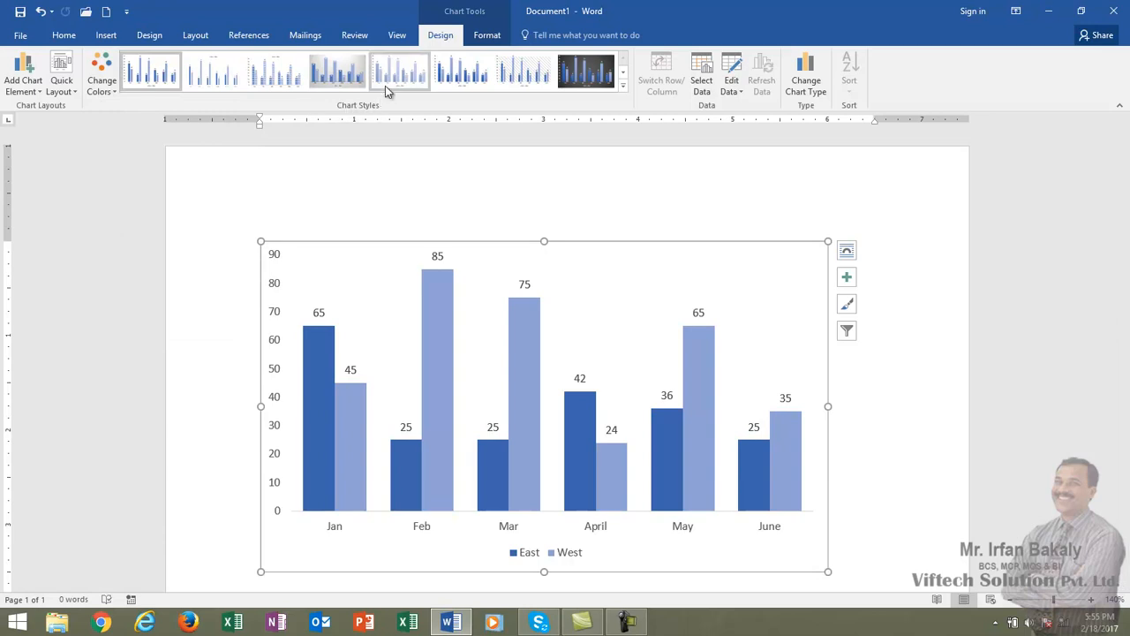
Step: Apply the last chart style, with shaded, shadowed columns, and change the chart's colours to the colourful palette starting with green and blue
left_click(623, 85)
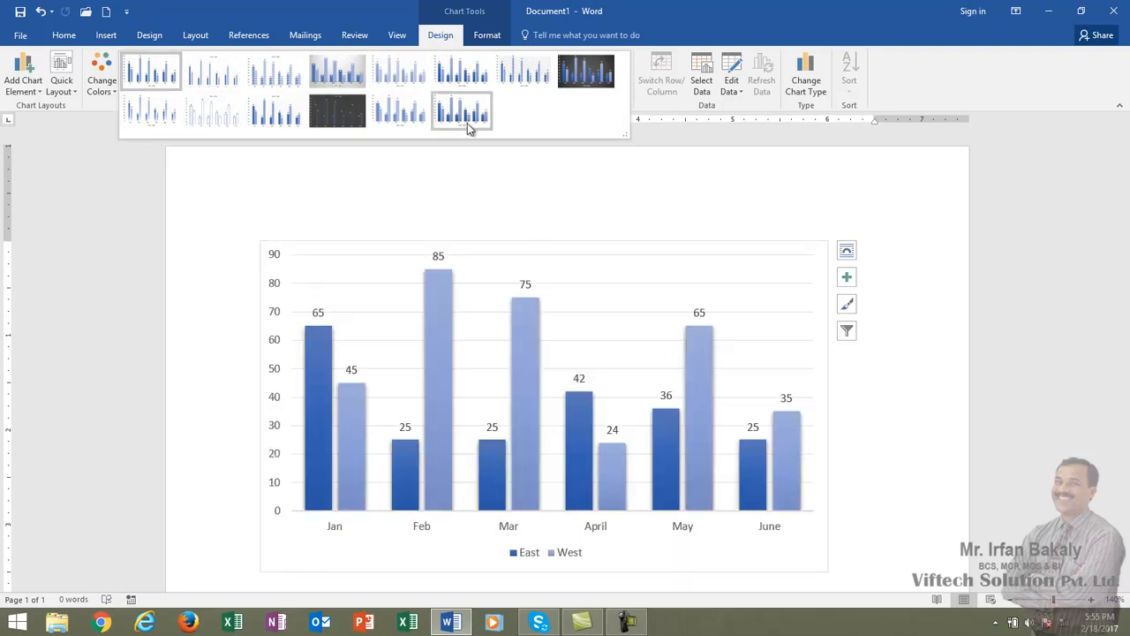
left_click(467, 123)
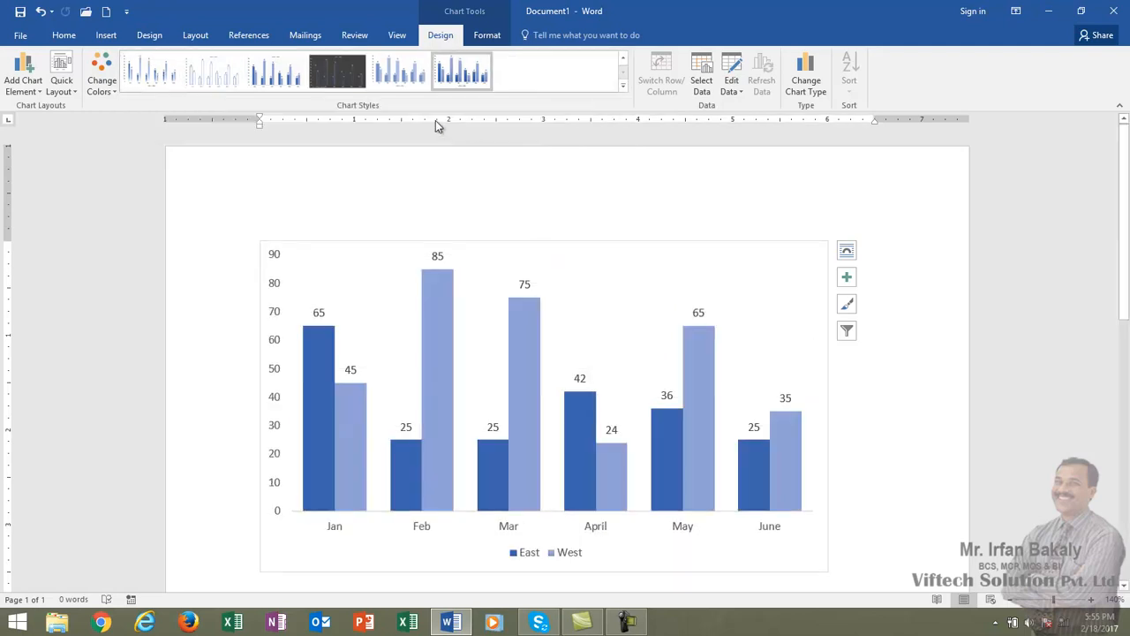
left_click(106, 93)
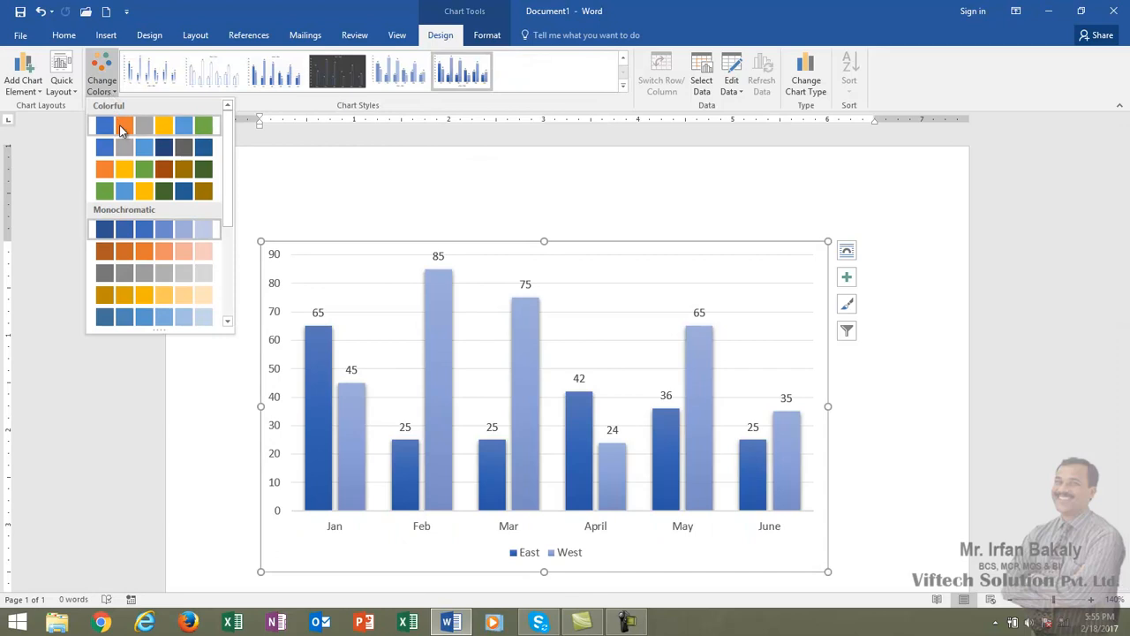
left_click(122, 190)
Step: Apply the chart style with translucent, overlapping columns, and set the East value for Mar to 35 in the chart's datasheet
left_click(623, 86)
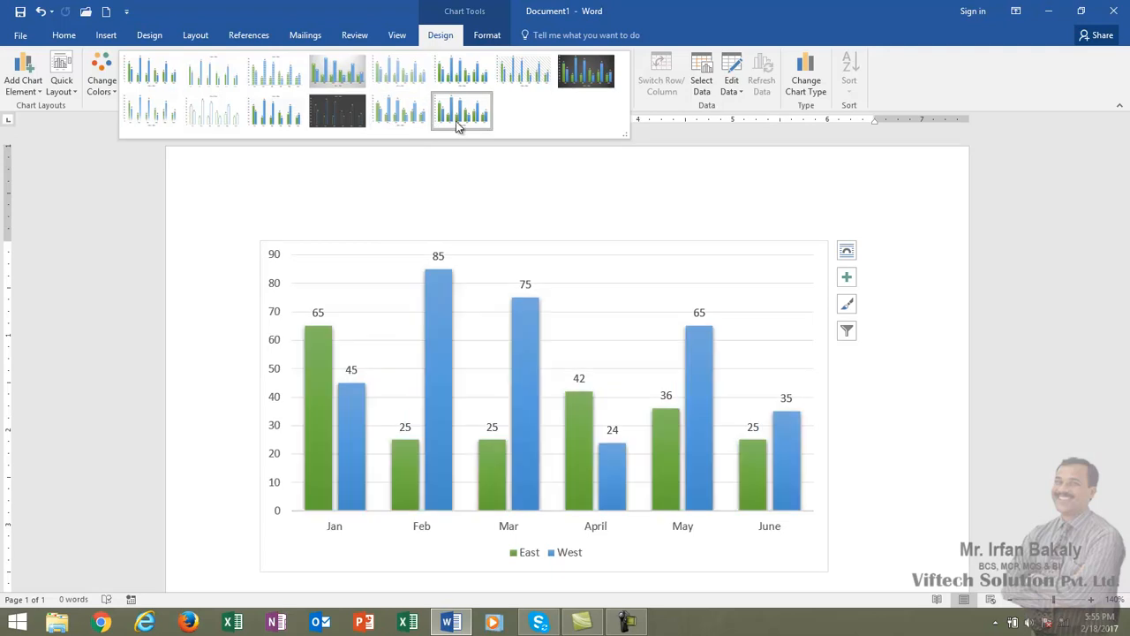
left_click(416, 121)
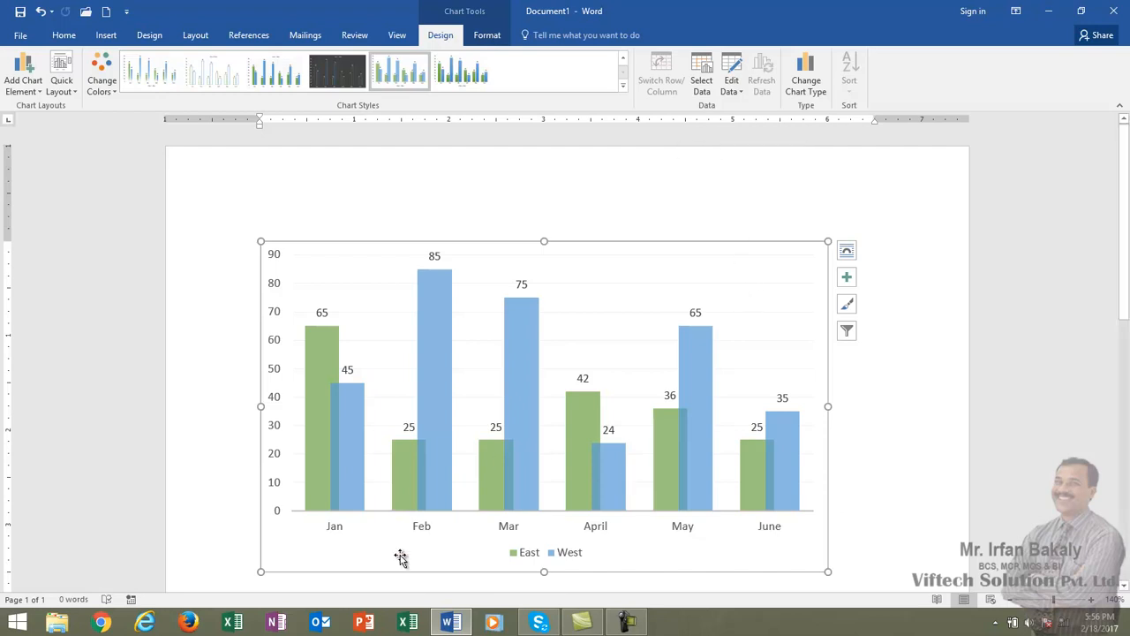
mouse_move(576, 446)
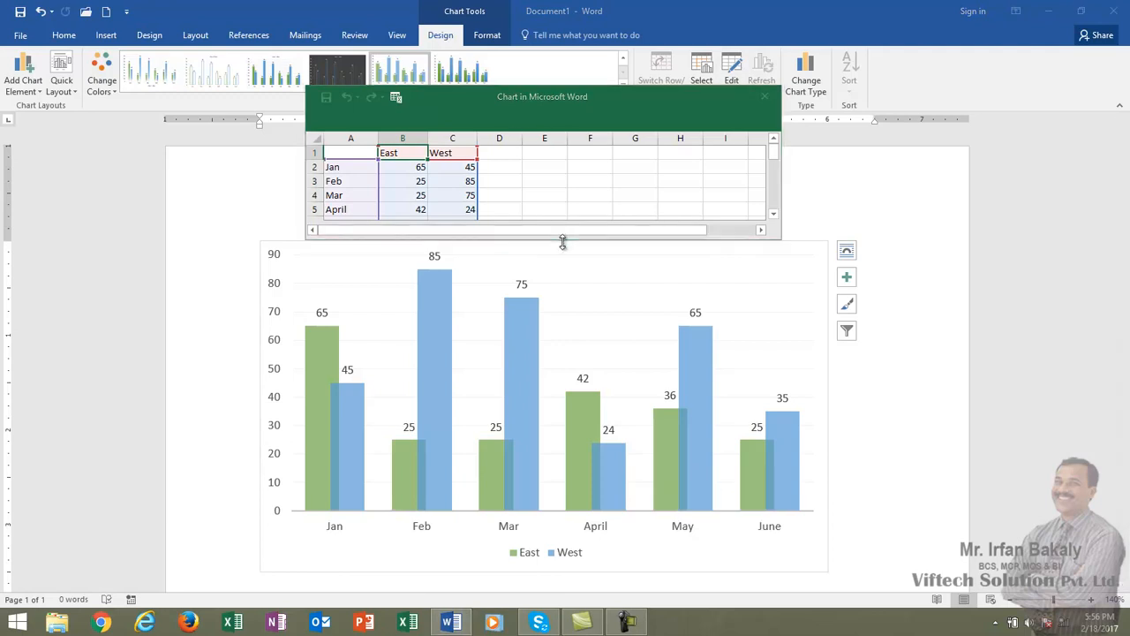
left_click_drag(782, 237, 818, 298)
left_click(421, 199)
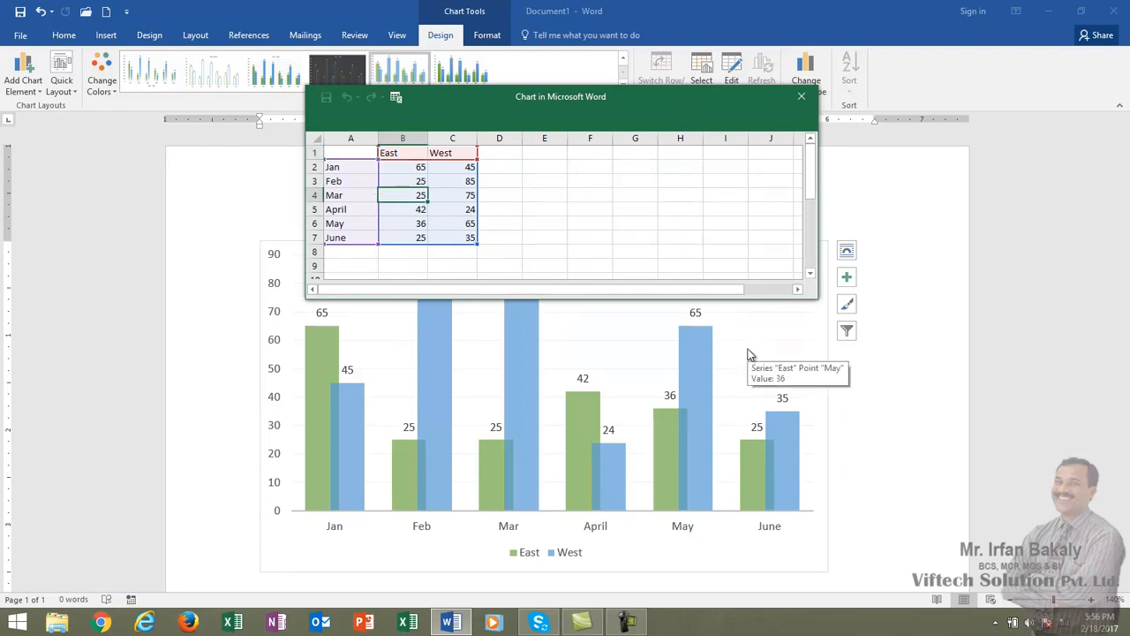
type("35")
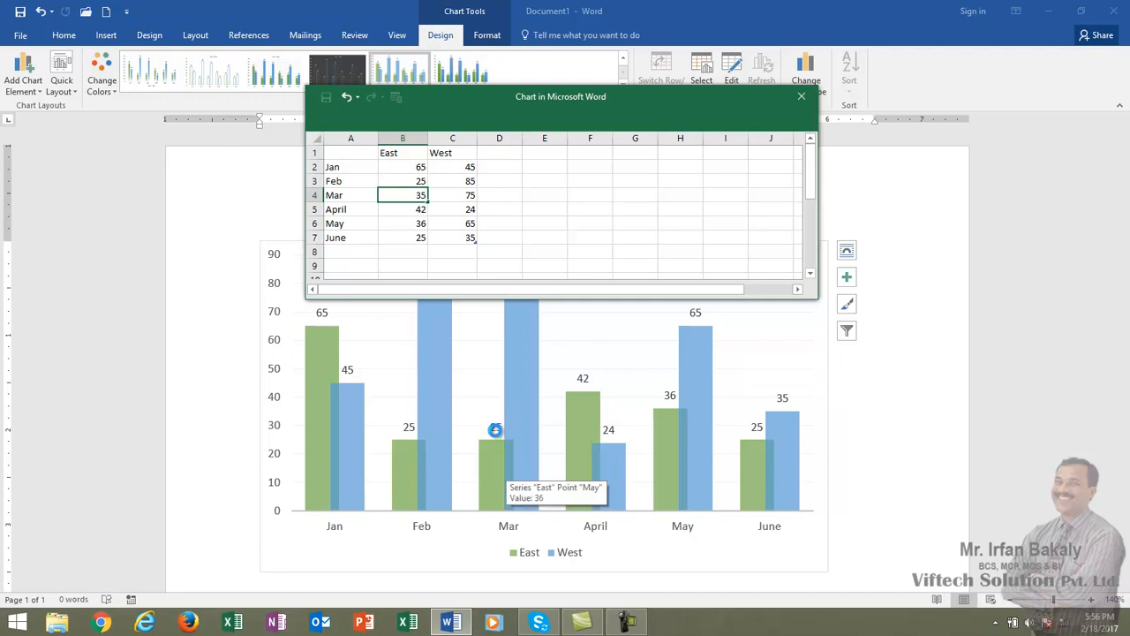
key("Return")
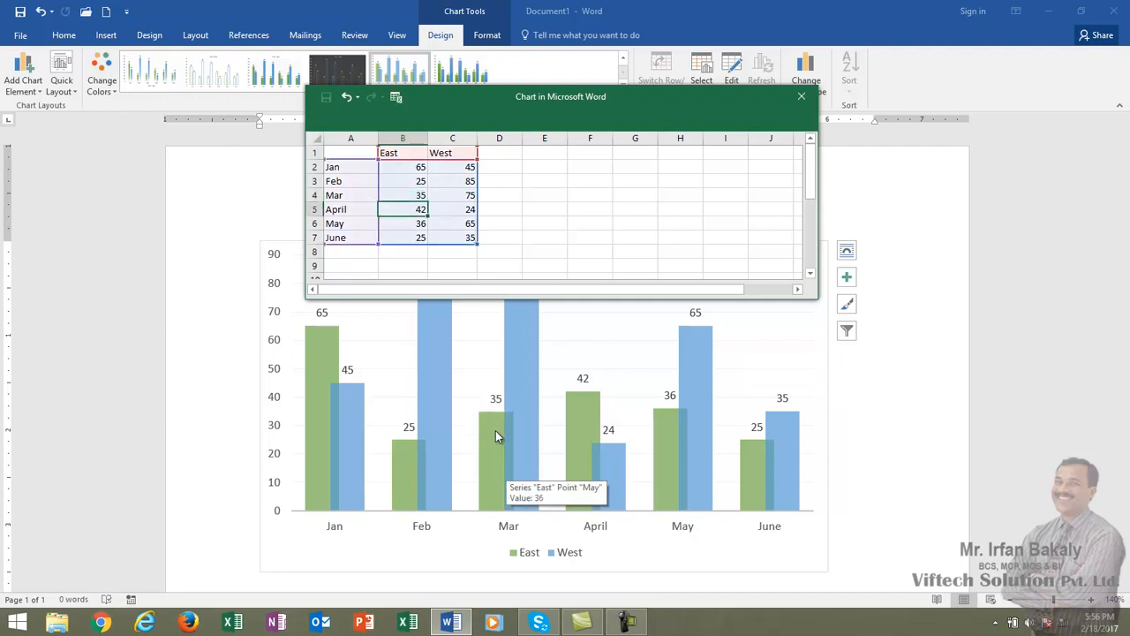
left_click(801, 97)
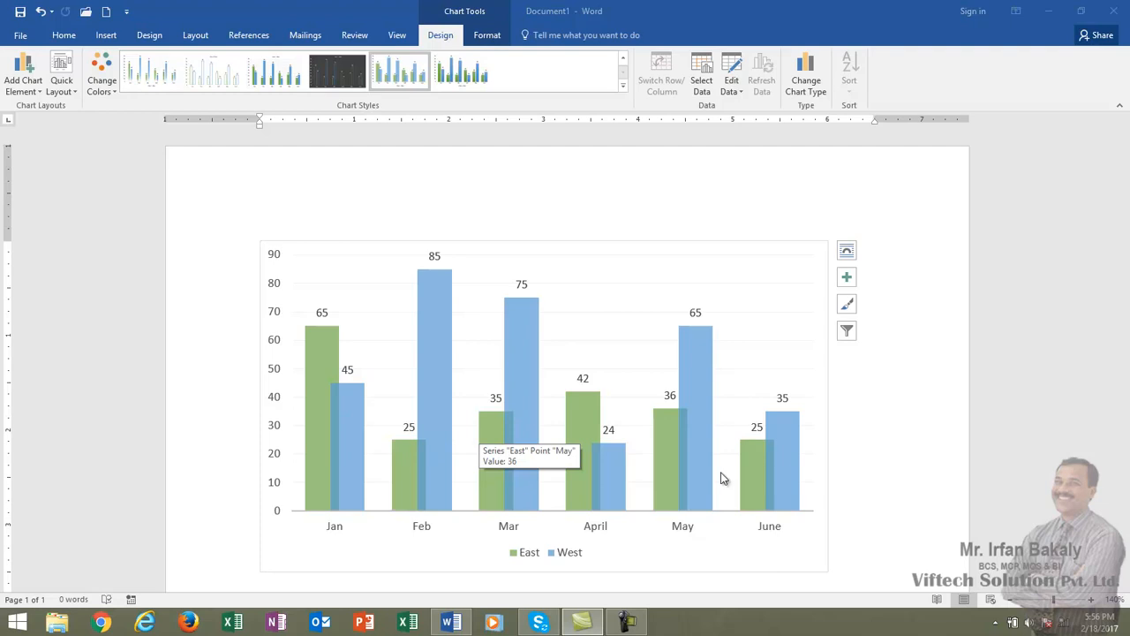
Step: Preview the line and pie types for the chart, and change its type to Clustered Bar
left_click(808, 86)
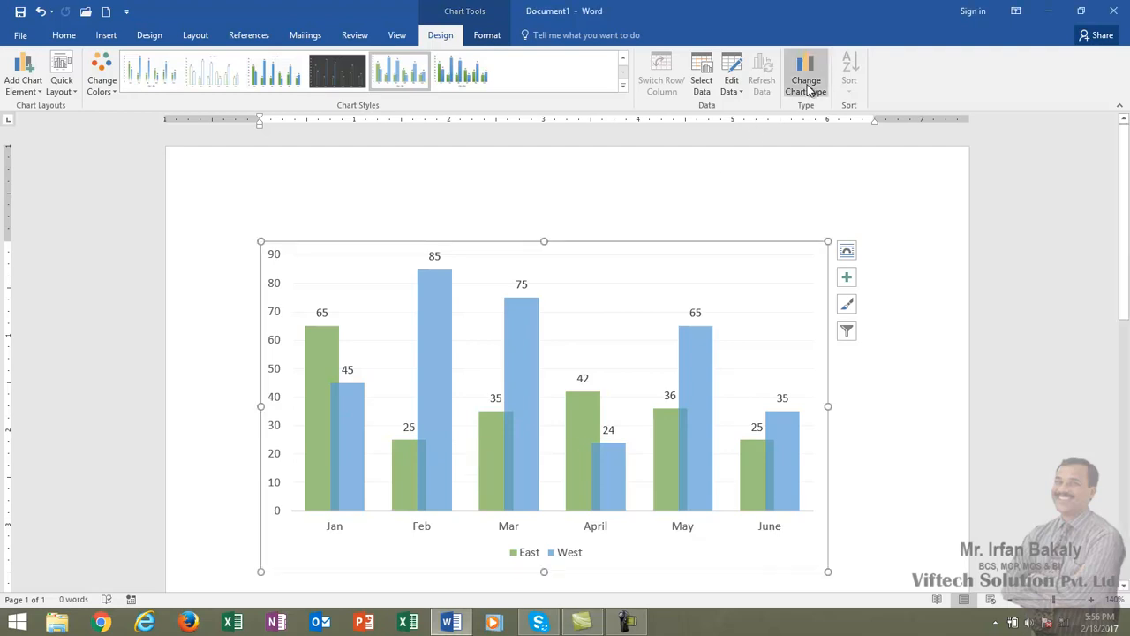
left_click(809, 88)
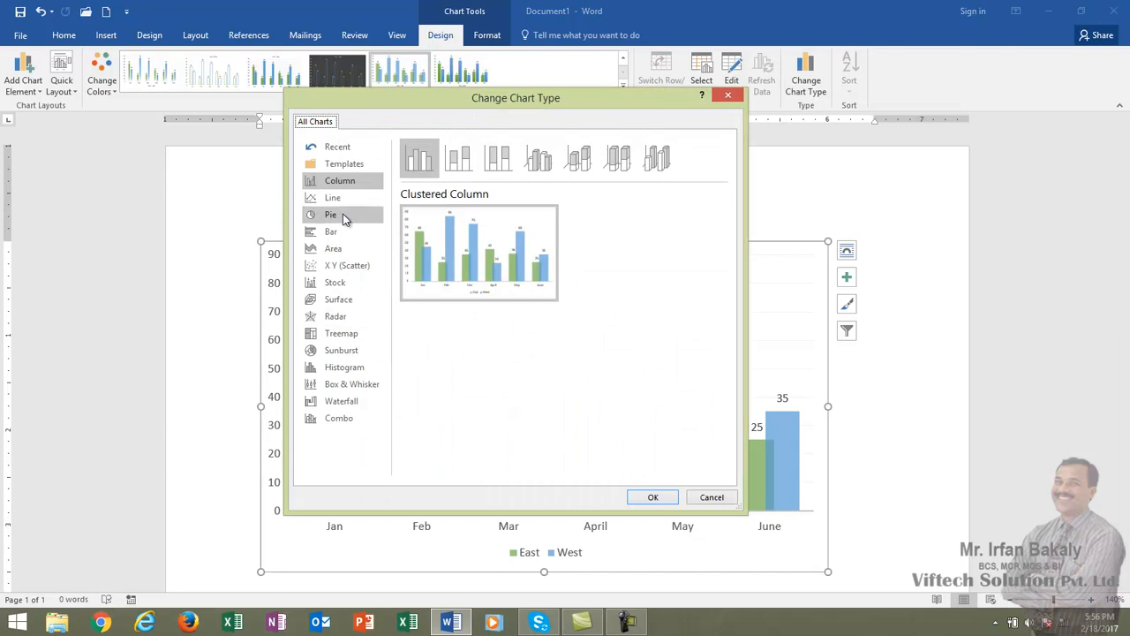
left_click(343, 200)
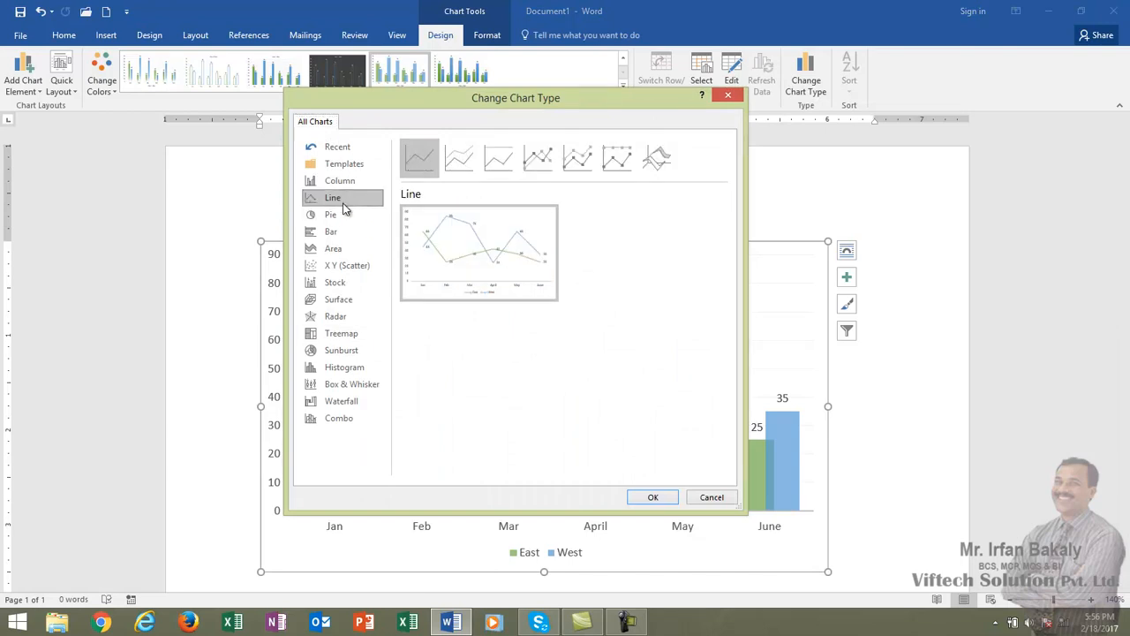
left_click(344, 217)
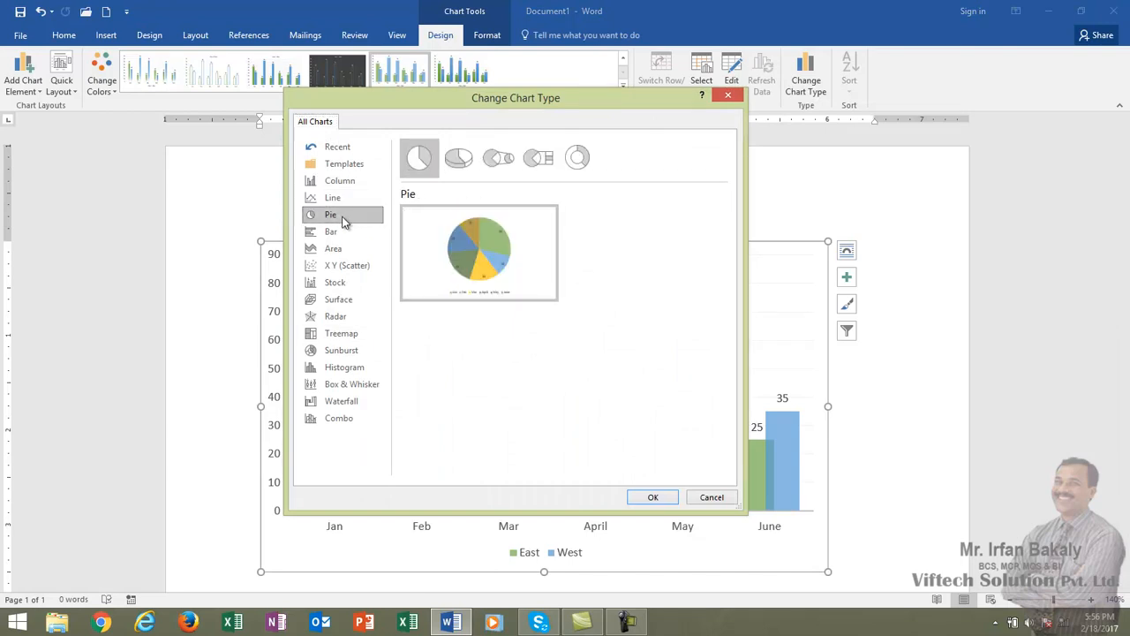
left_click(341, 235)
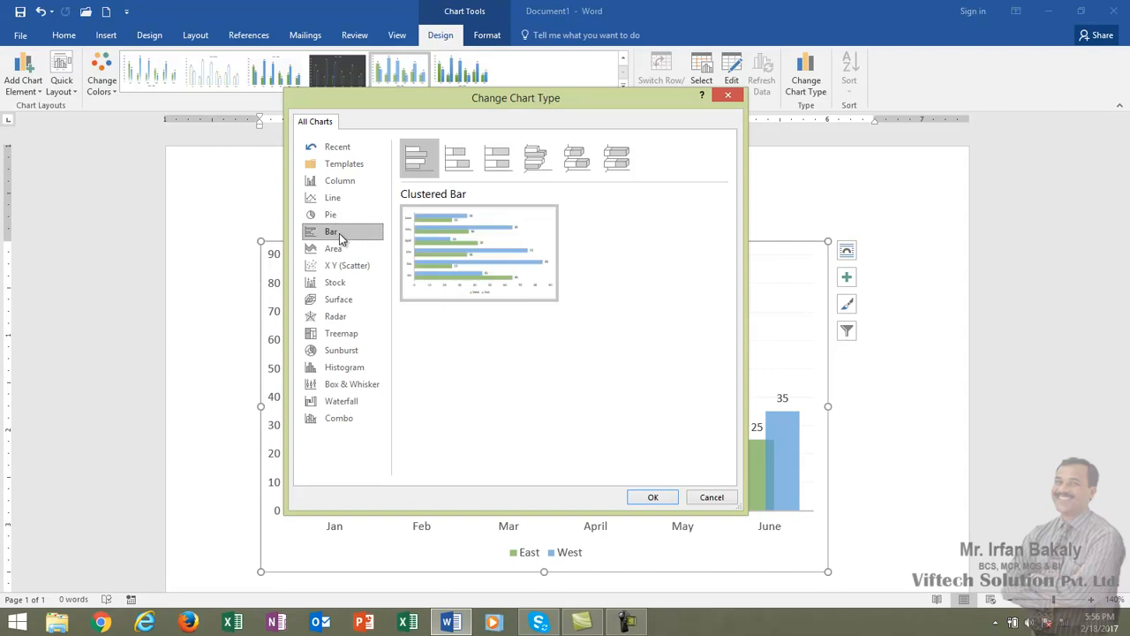
left_click(647, 496)
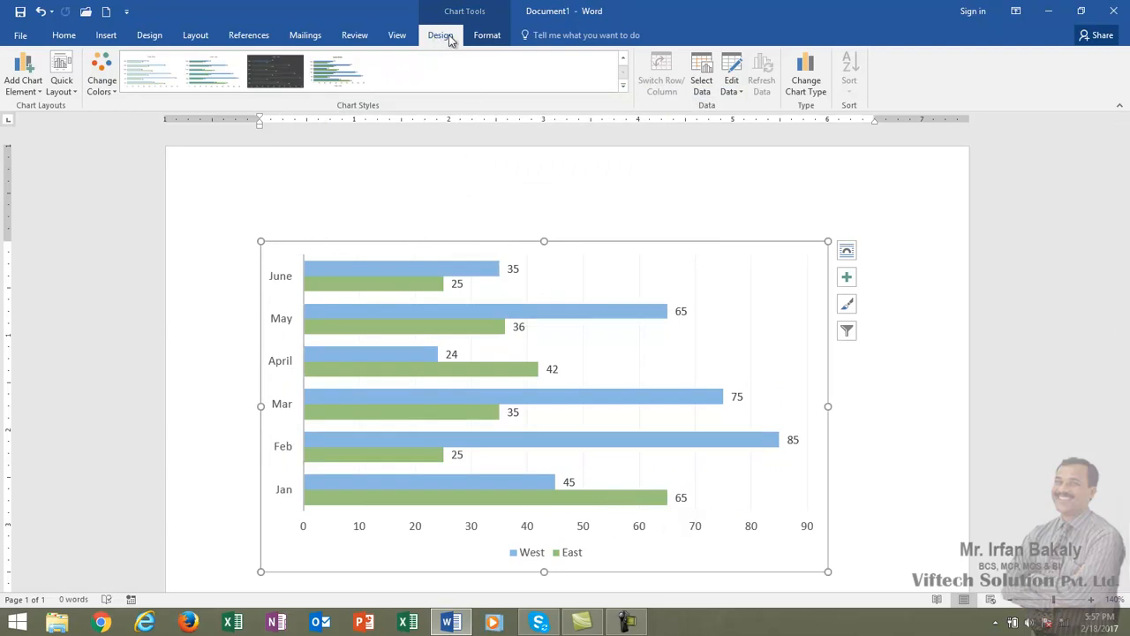
Step: Fill the chart area with the lightest tint of the theme blue
left_click(485, 39)
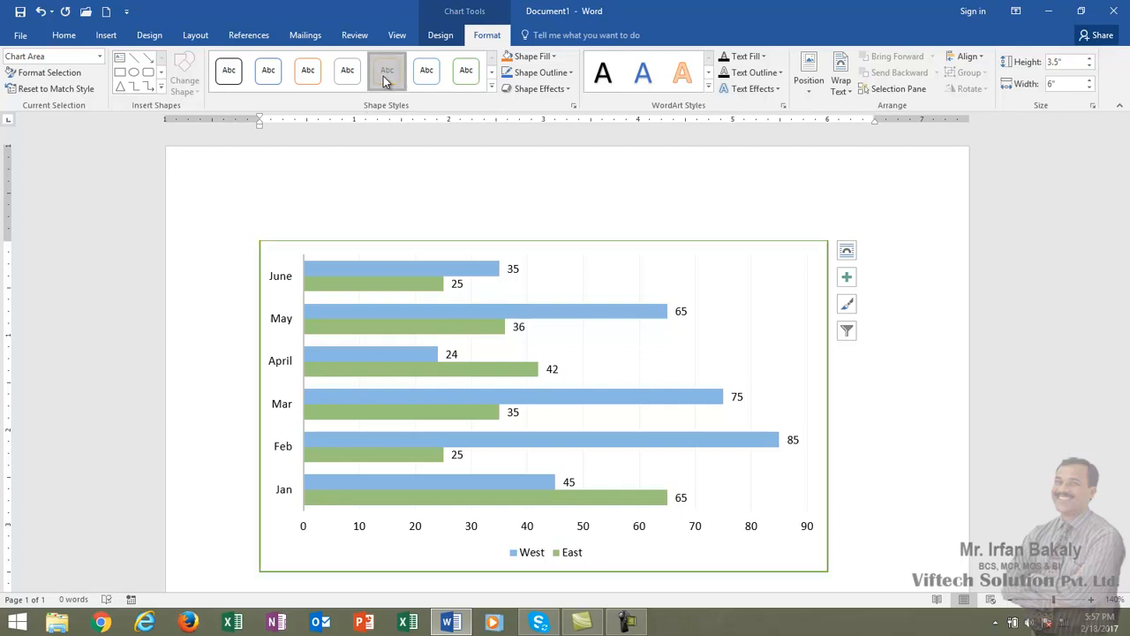
left_click(555, 57)
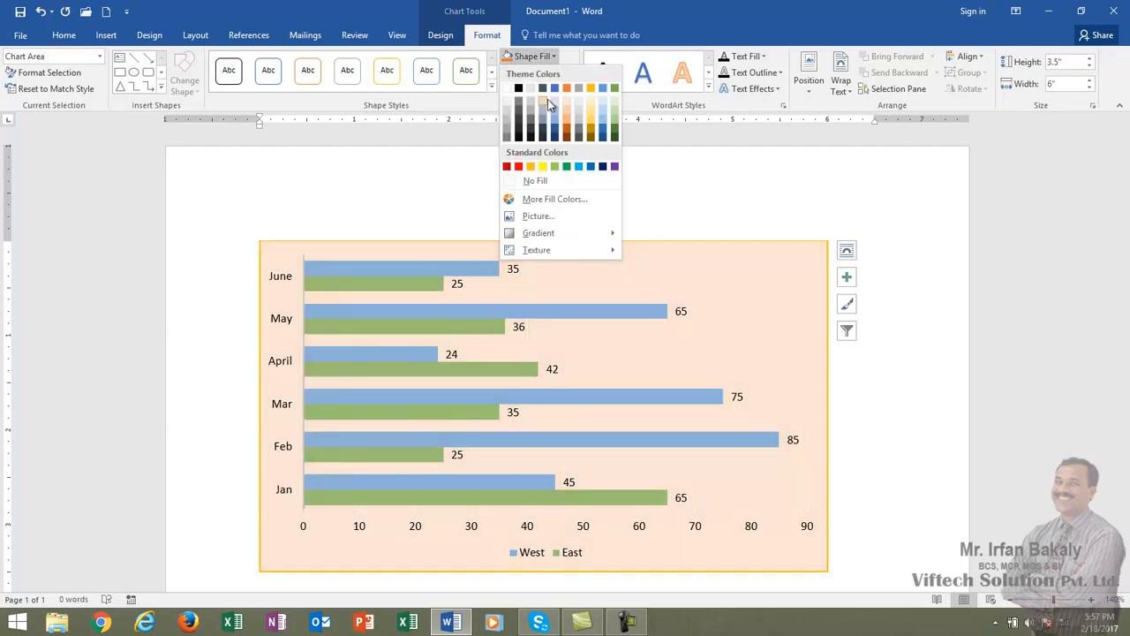
left_click(554, 104)
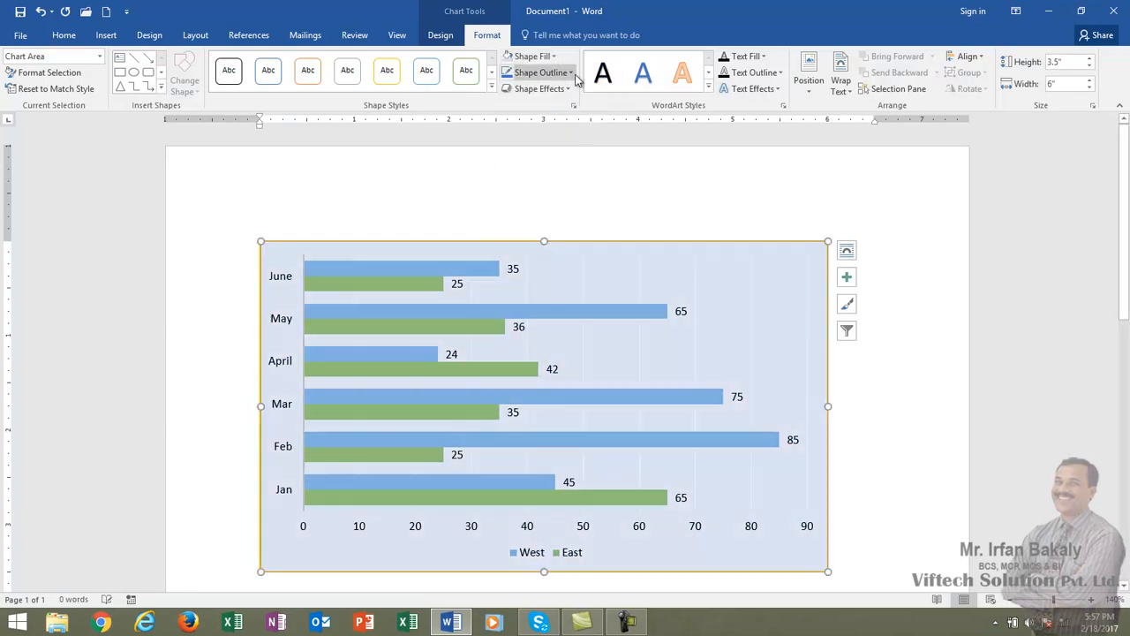
Step: Give the chart area a purple outline with a weight of 6 pt
left_click(573, 74)
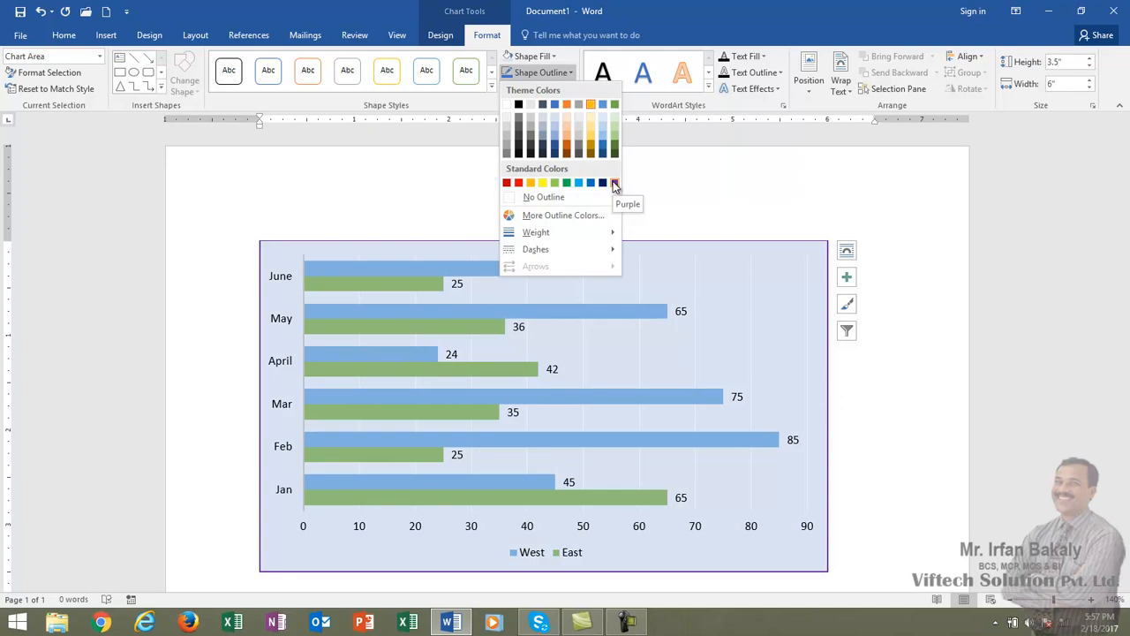
left_click(616, 183)
left_click(542, 72)
mouse_move(567, 233)
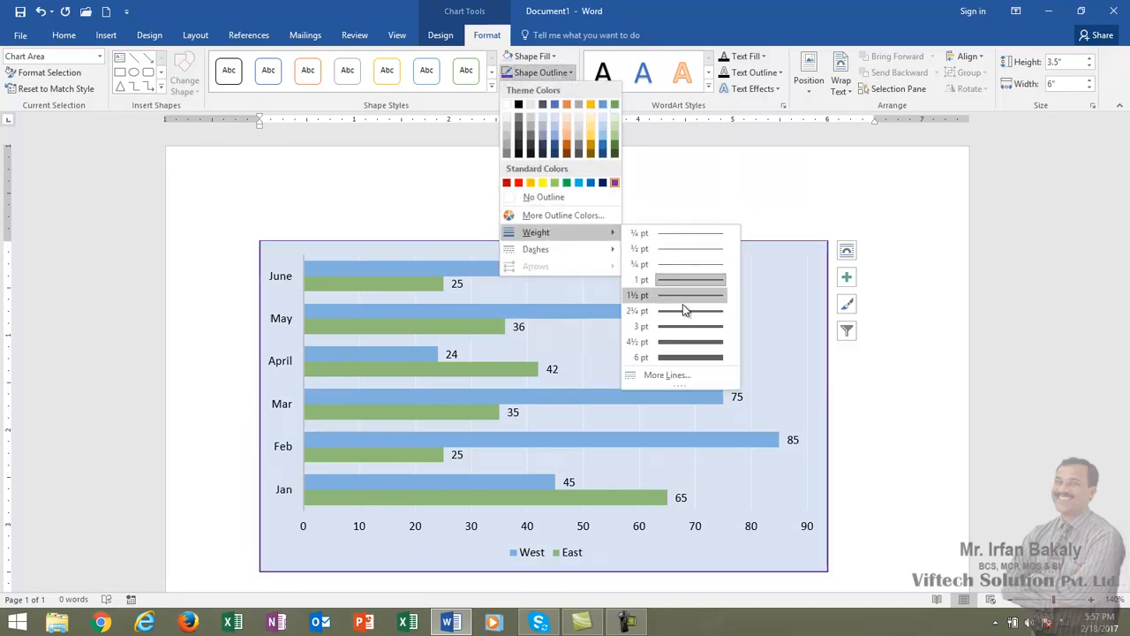
left_click(692, 358)
Step: Add the largest orange glow variation around the chart area and apply the plain black WordArt style to the chart text
left_click(565, 90)
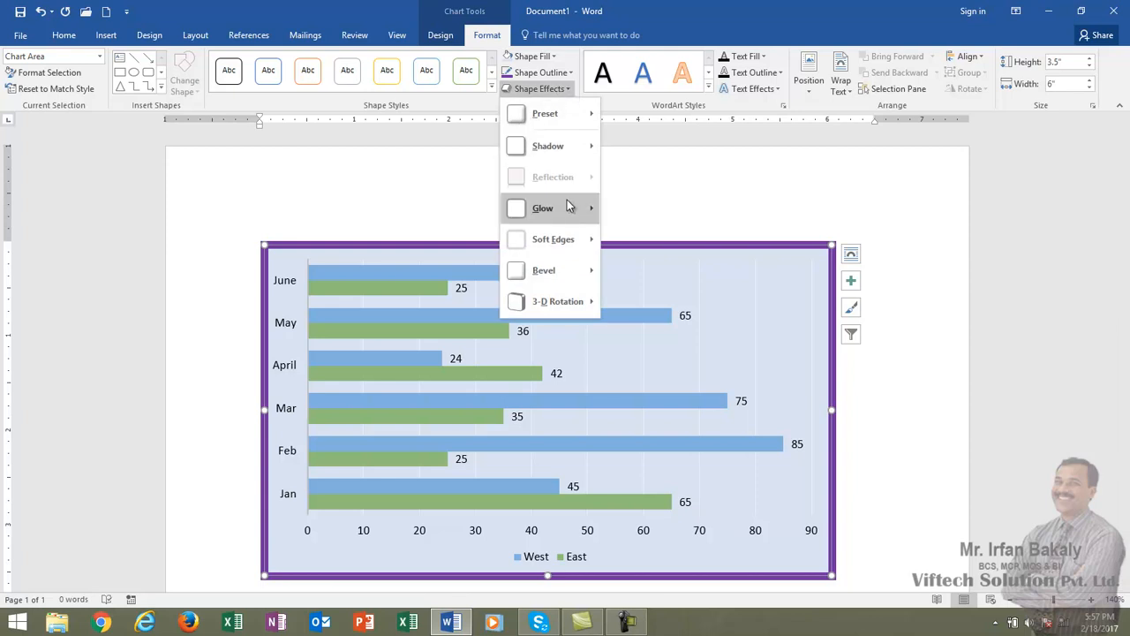
mouse_move(569, 212)
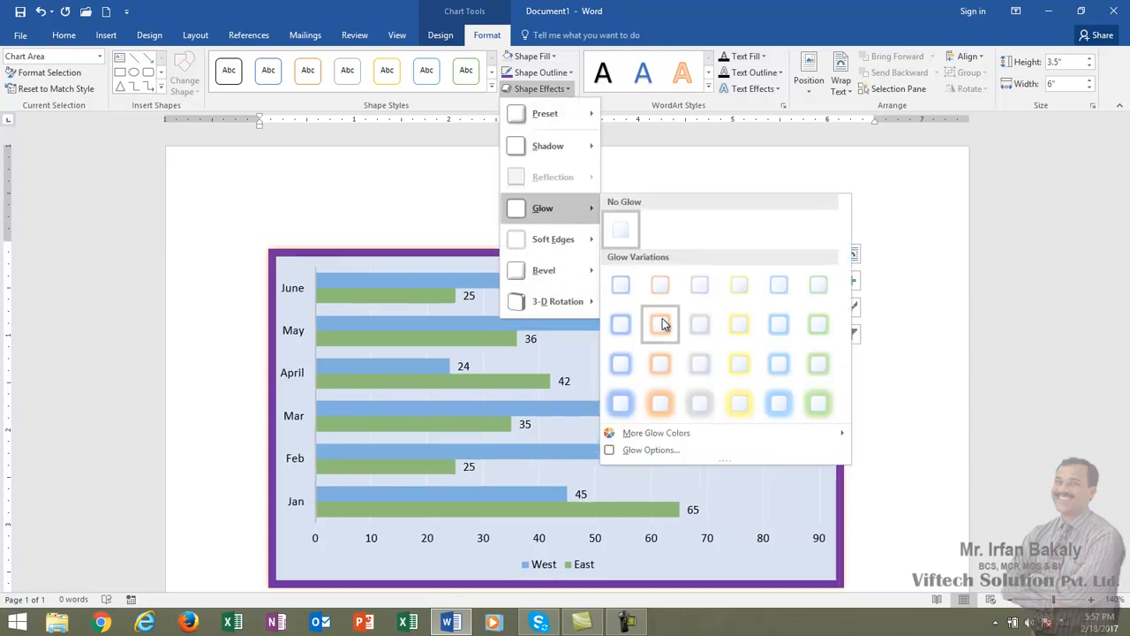
left_click(664, 405)
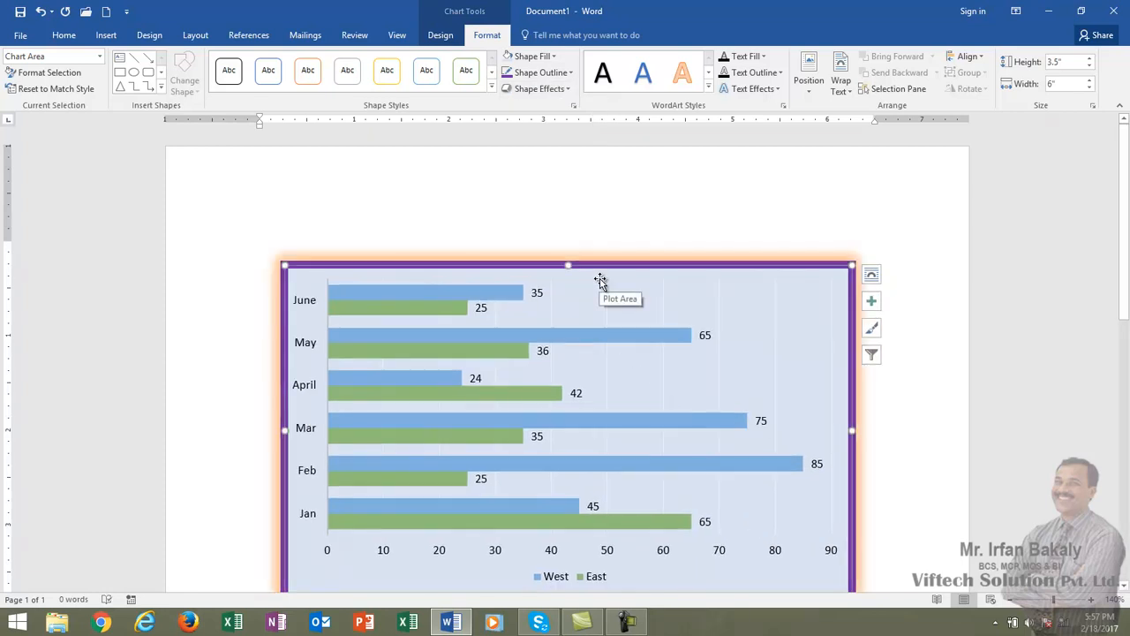
left_click(709, 87)
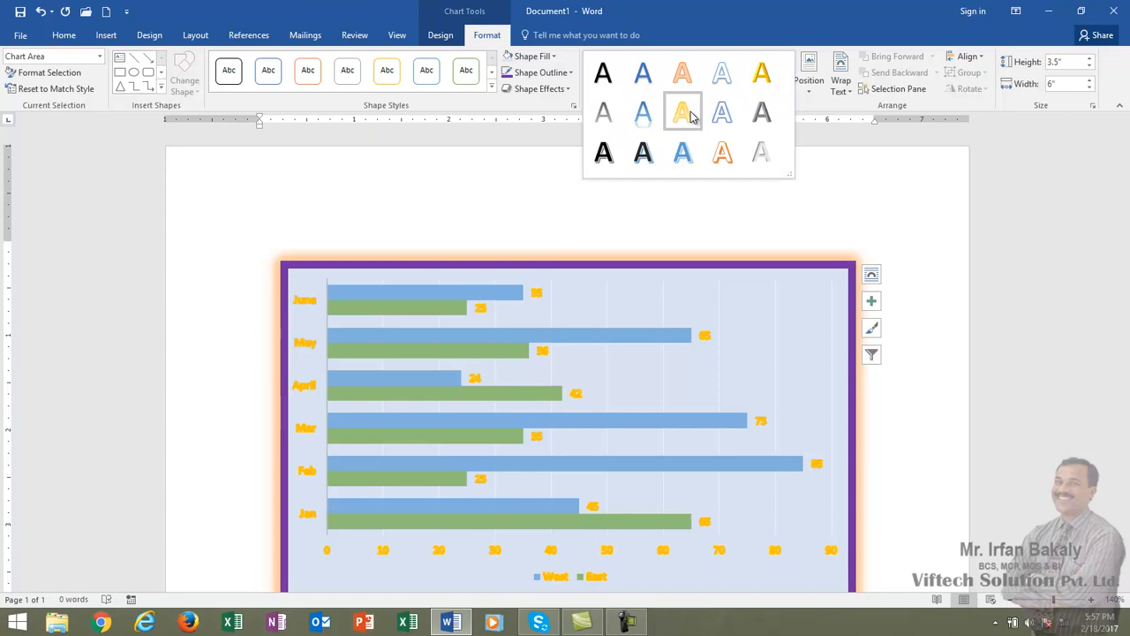
left_click(605, 78)
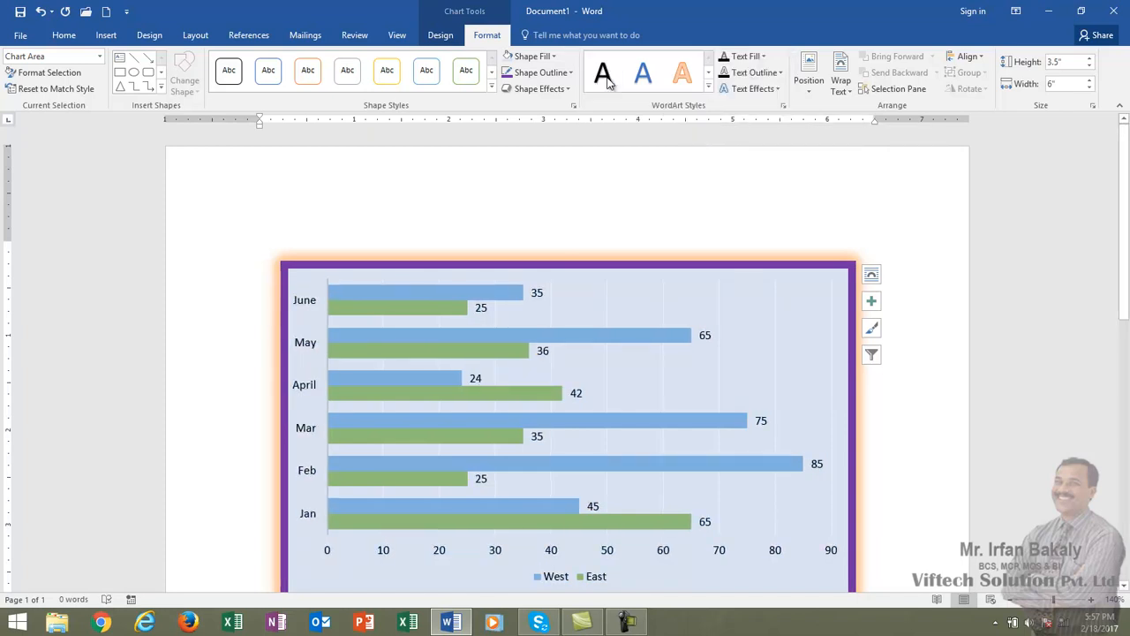
Step: Set the chart text's fill to Orange, Accent 2 and its outline to the theme blue
left_click(765, 57)
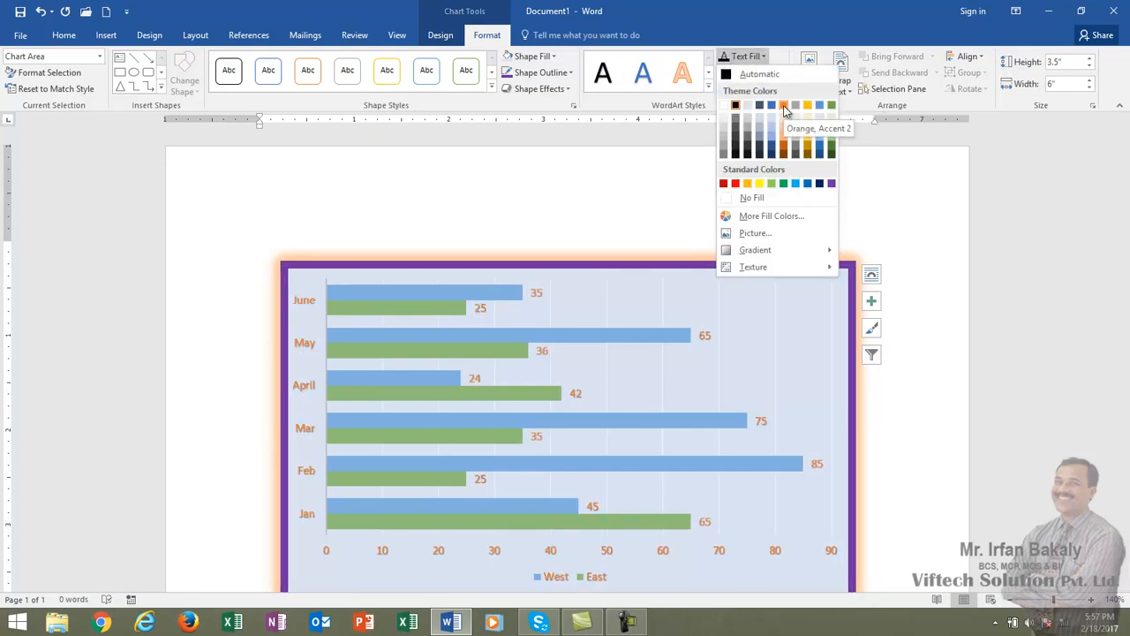
left_click(783, 105)
left_click(782, 71)
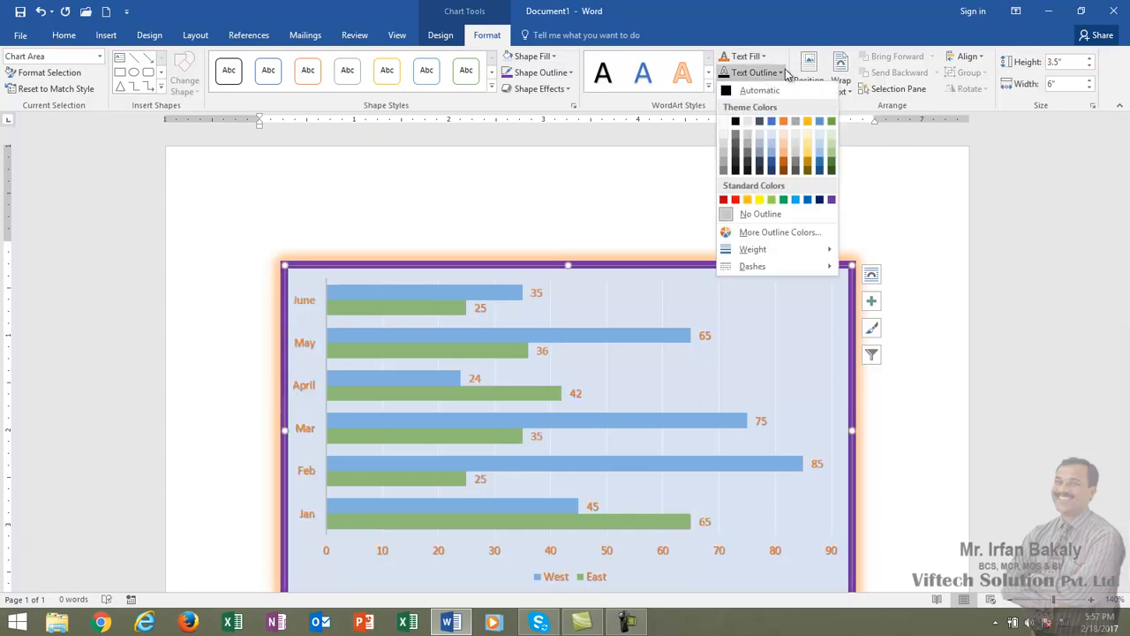
left_click(770, 122)
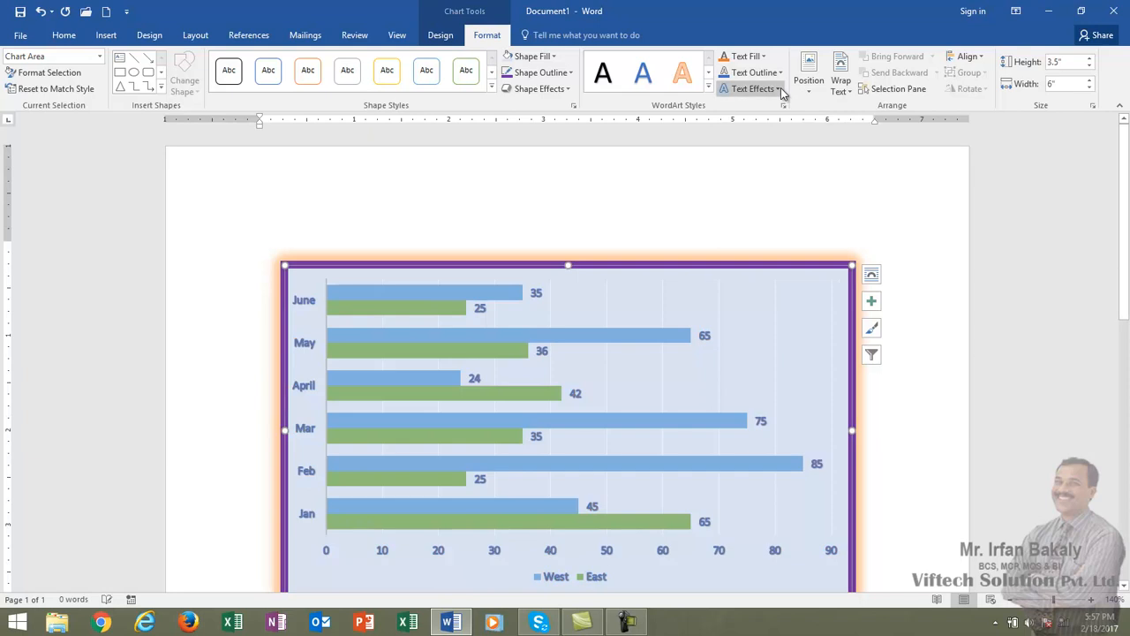
Step: Apply the orange glow variation from the third row to the chart text
left_click(771, 89)
mouse_move(766, 176)
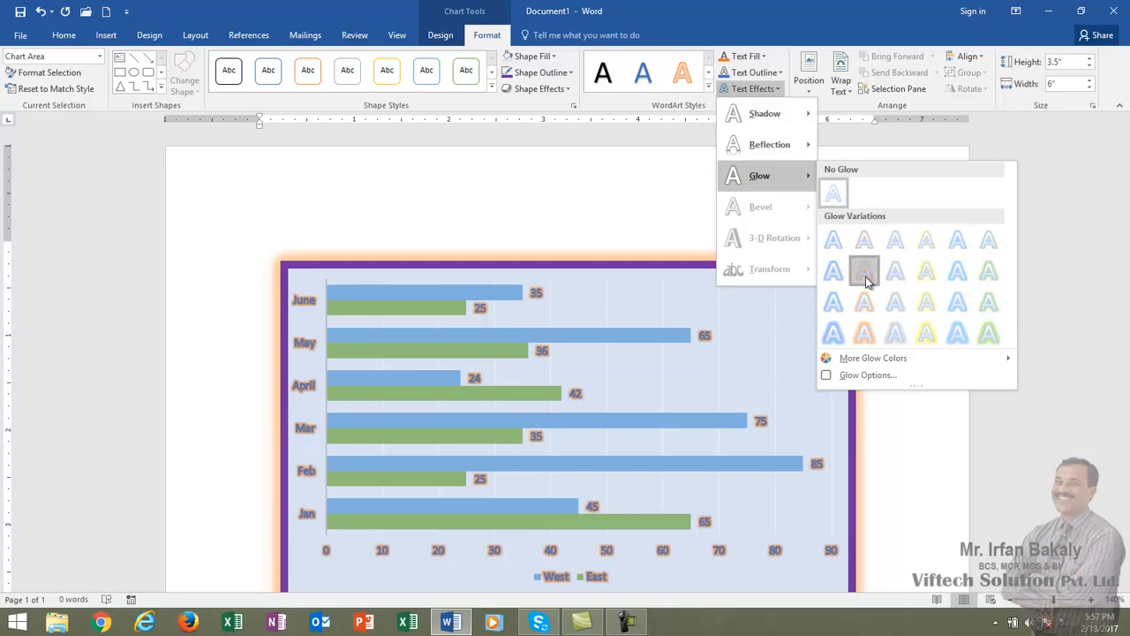
left_click(866, 303)
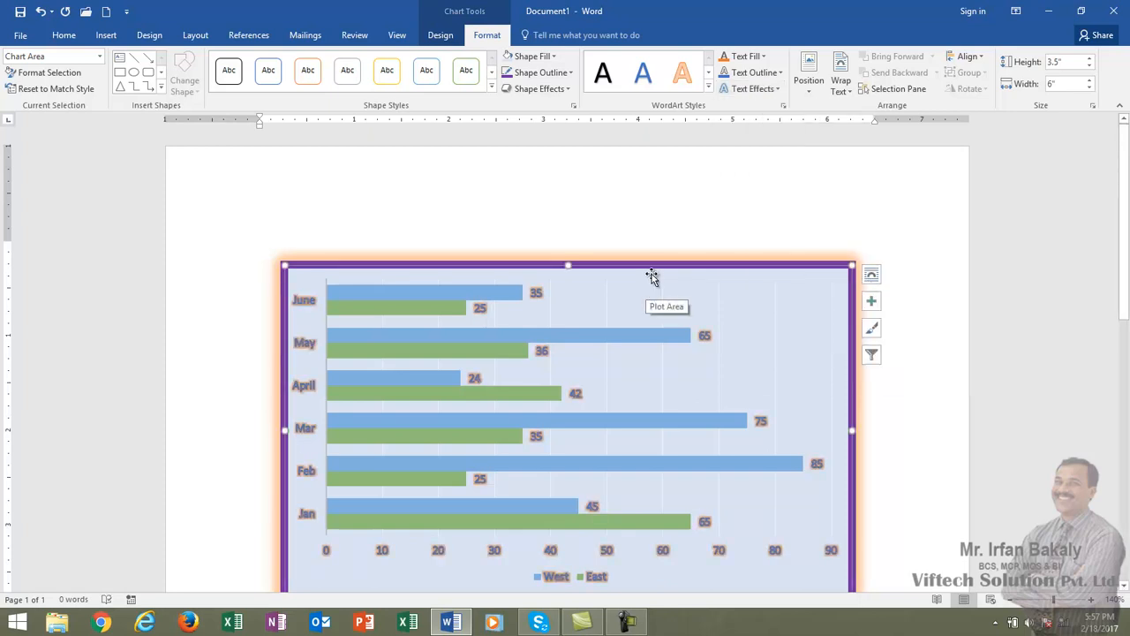
Step: Set the chart text to No Fill and No Outline
left_click(764, 58)
left_click(761, 200)
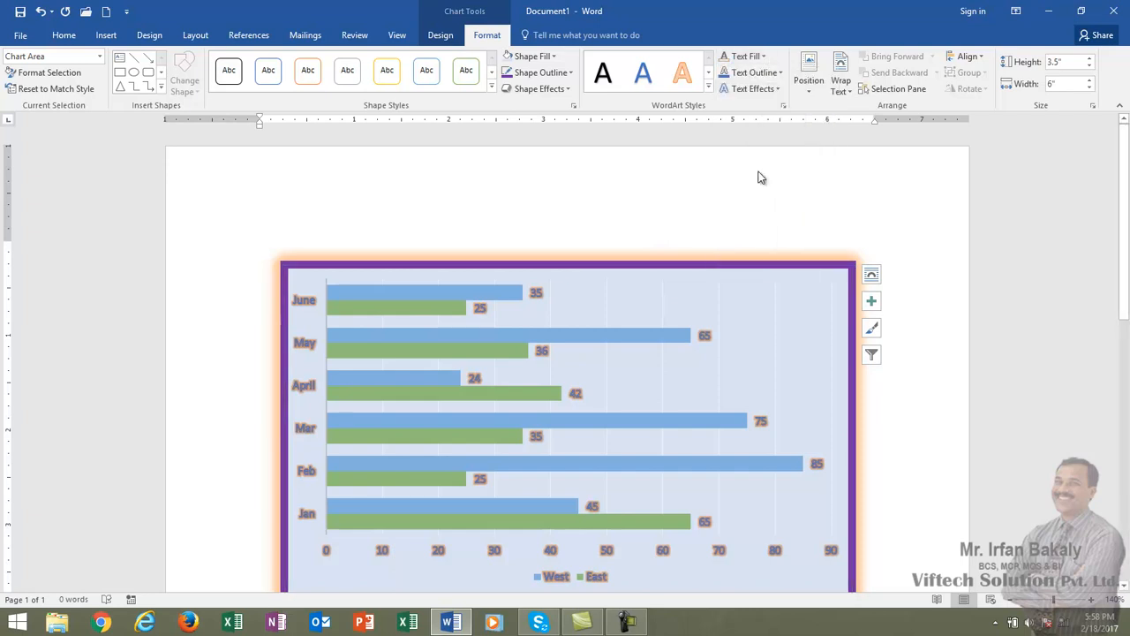
left_click(751, 73)
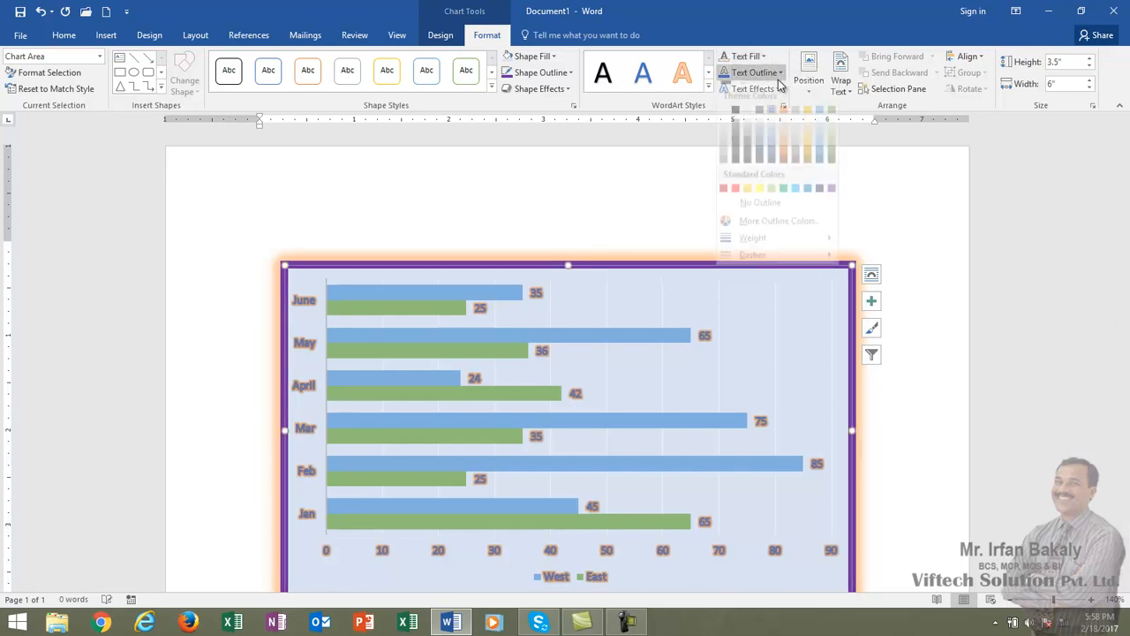
left_click(757, 215)
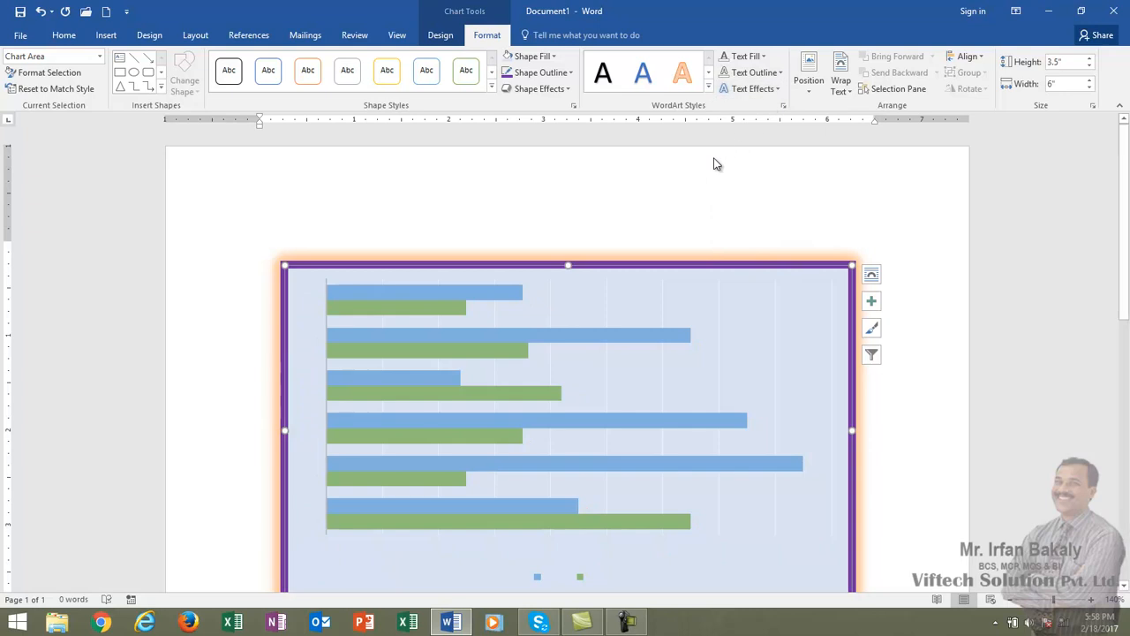
Step: Set the chart text's outline to black and its fill to Automatic
left_click(750, 72)
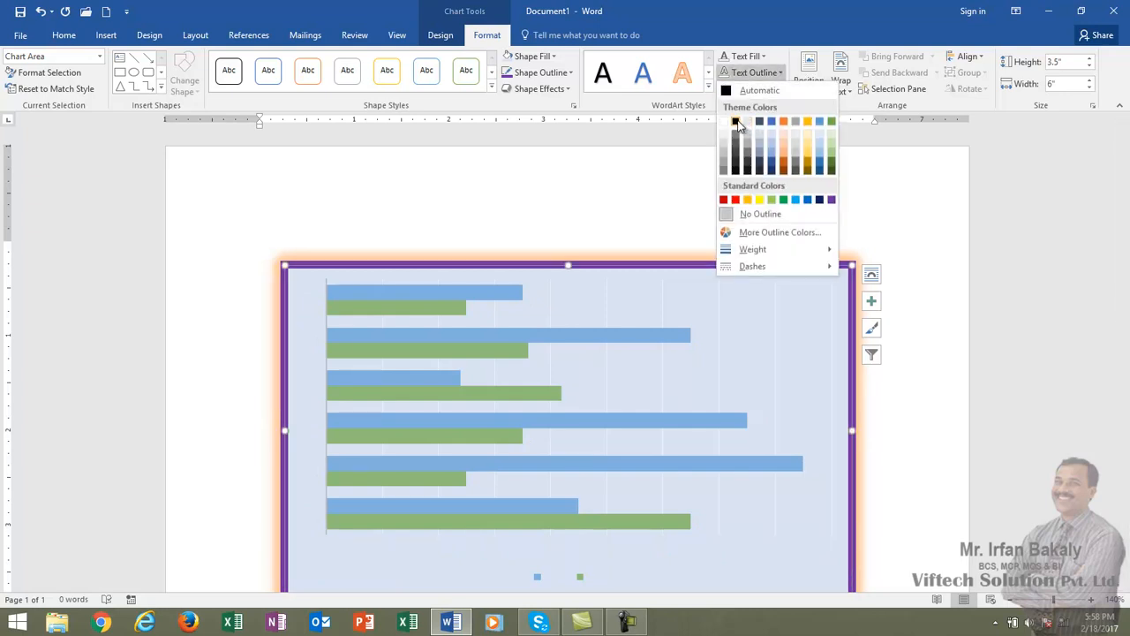
left_click(737, 123)
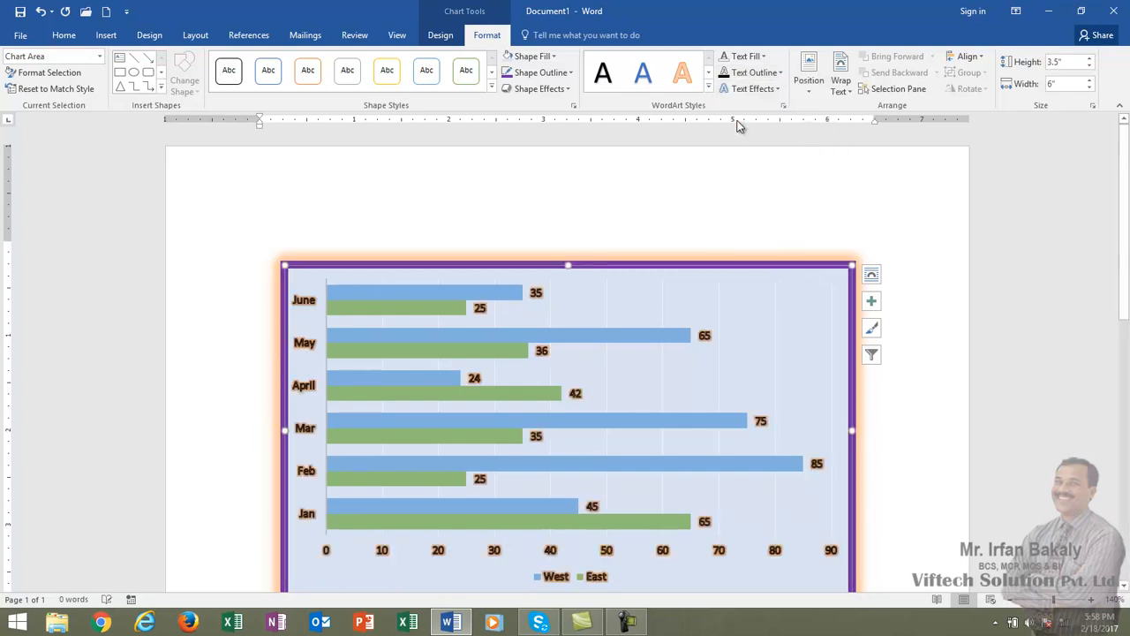
left_click(745, 55)
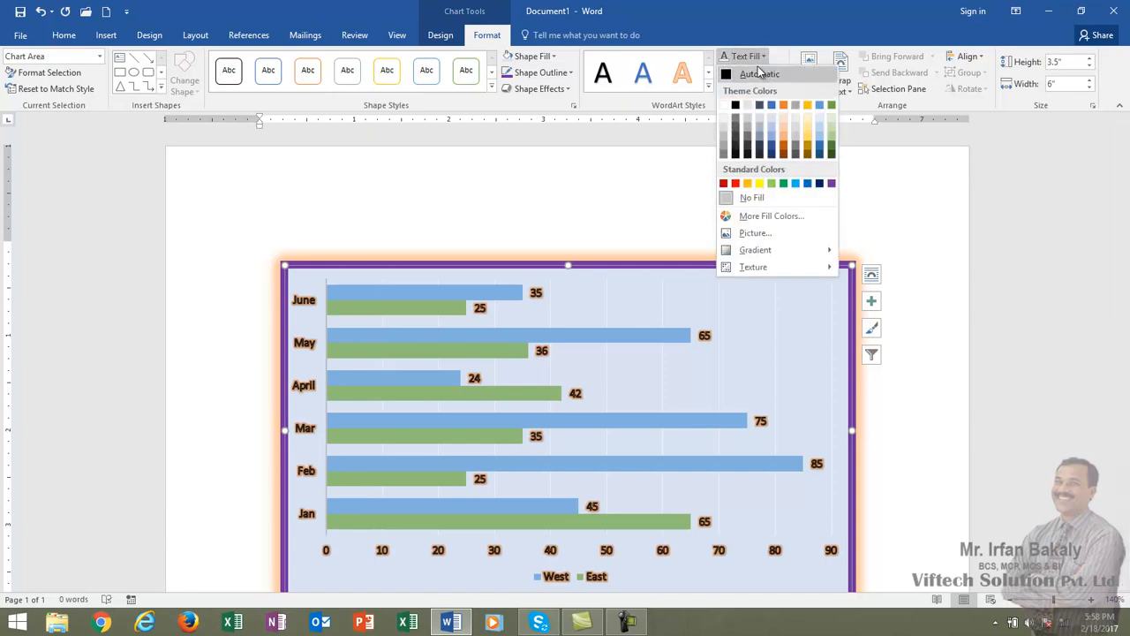
left_click(741, 74)
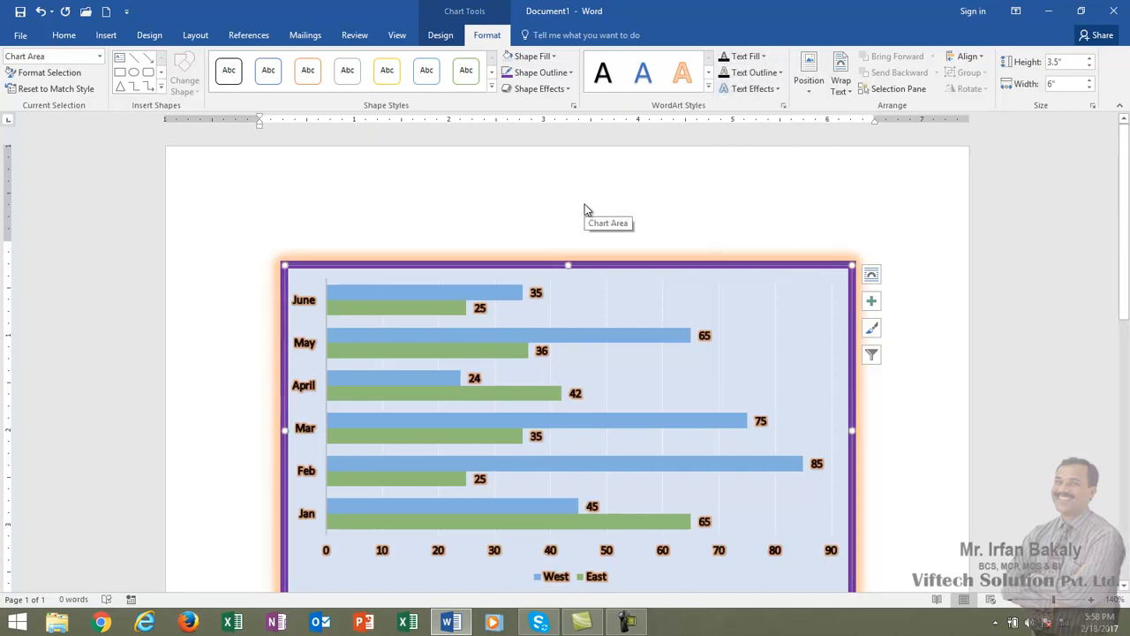
scroll(610, 262, "down", 1)
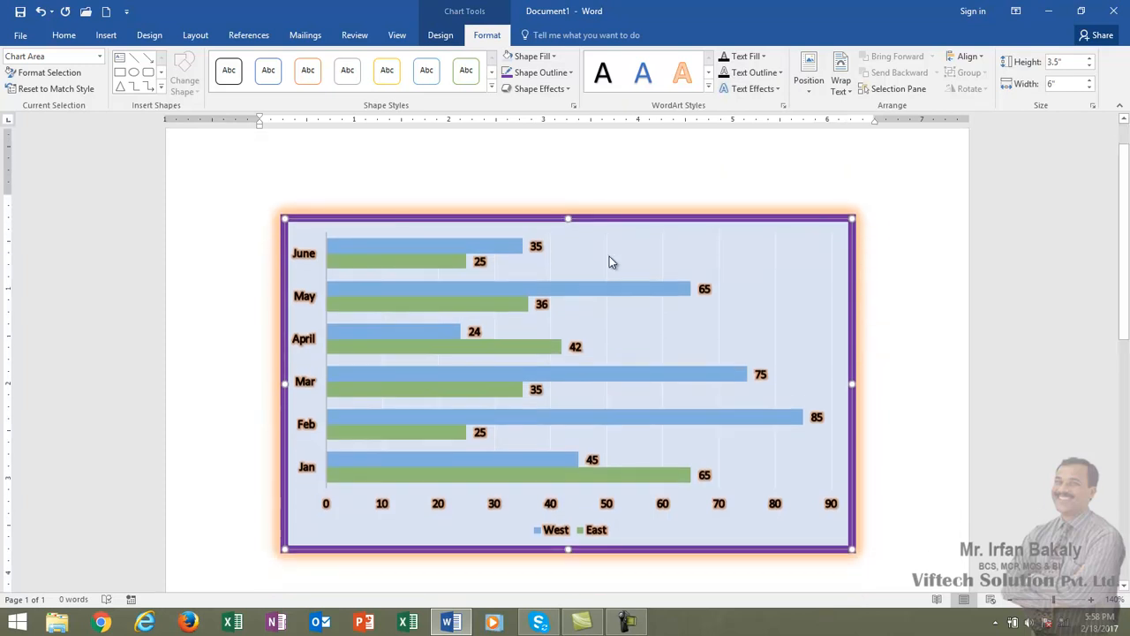